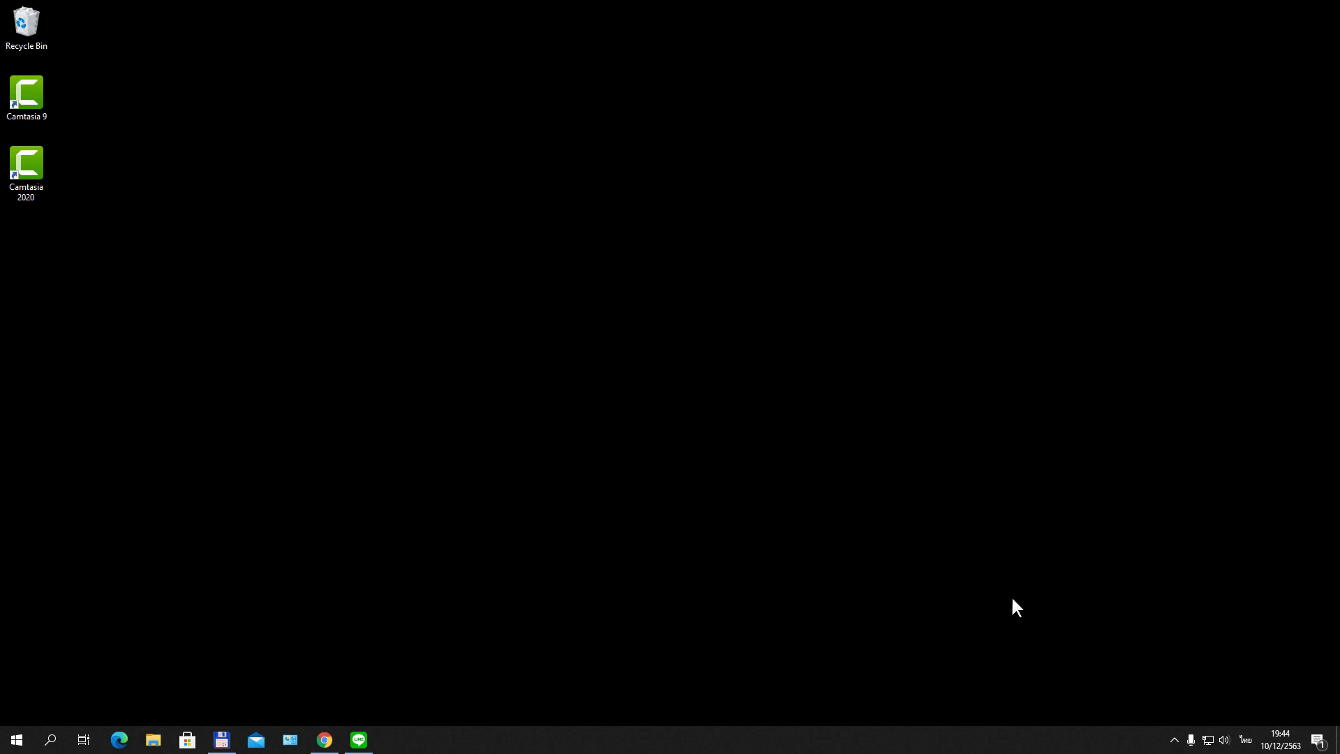
Open the Sound Control Panel from the Windows sound settings and close the Settings window.
right_click(1225, 744)
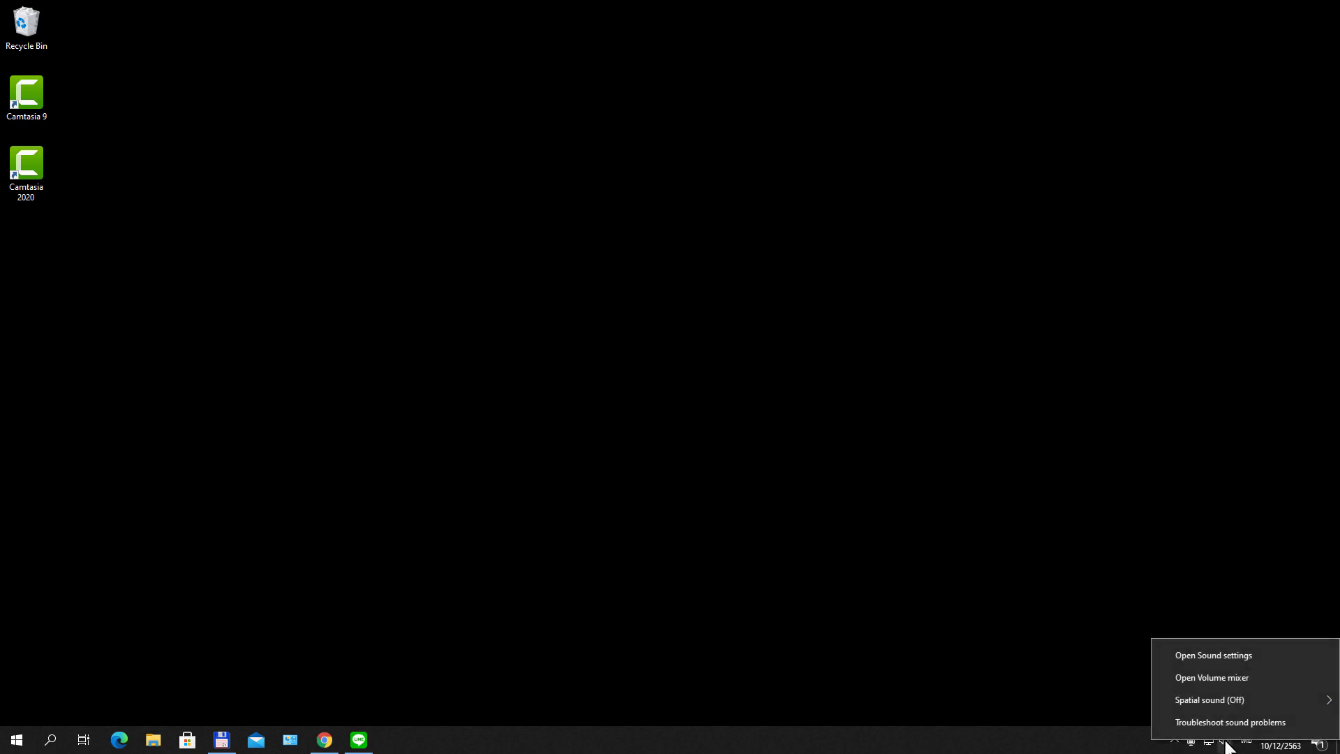
click(1207, 656)
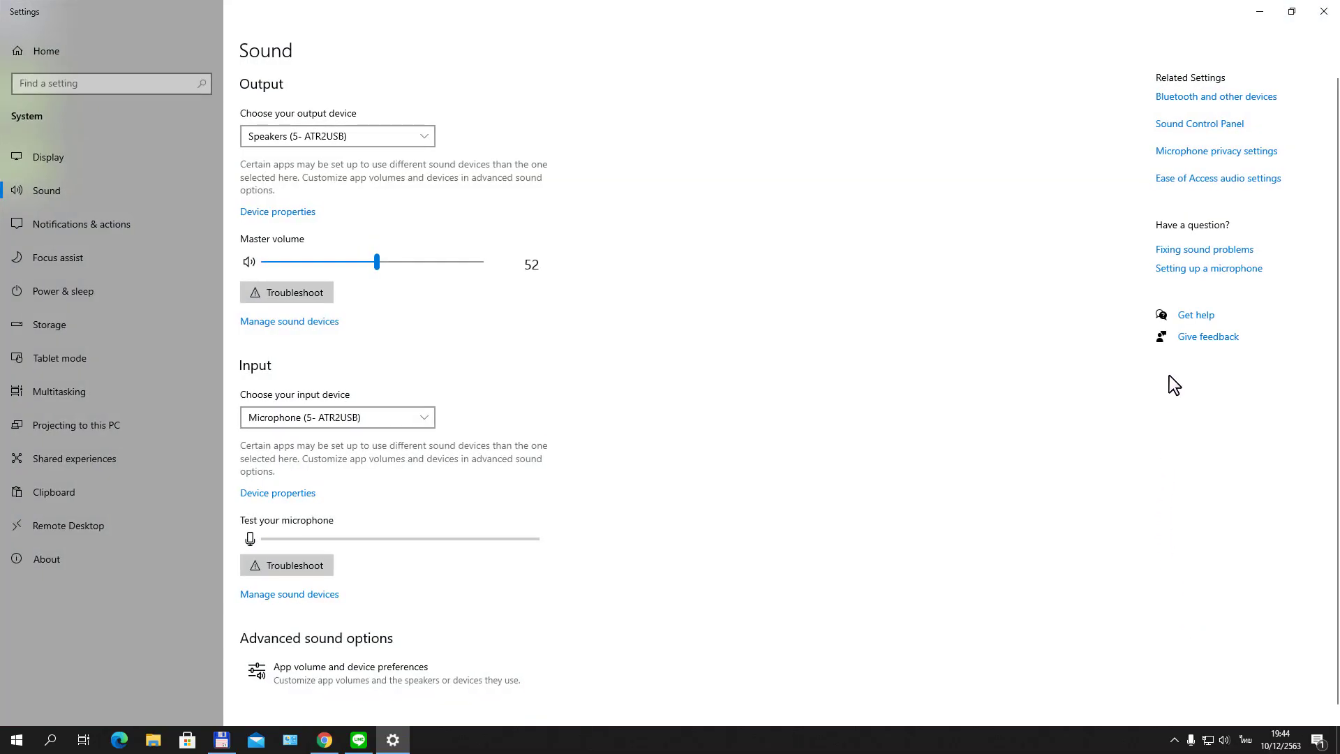
click(1206, 126)
click(1311, 19)
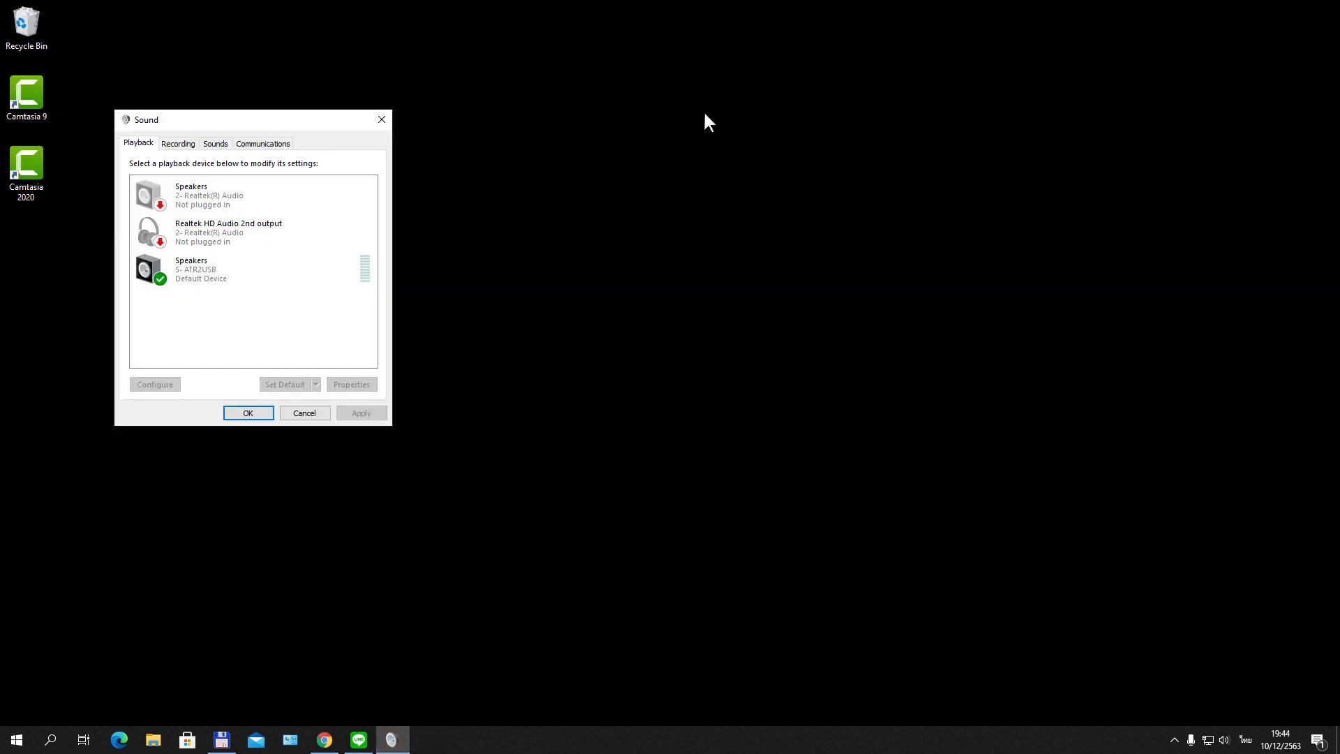
Review the playback and recording devices in the Sound dialog, then close it.
drag(319, 120, 661, 167)
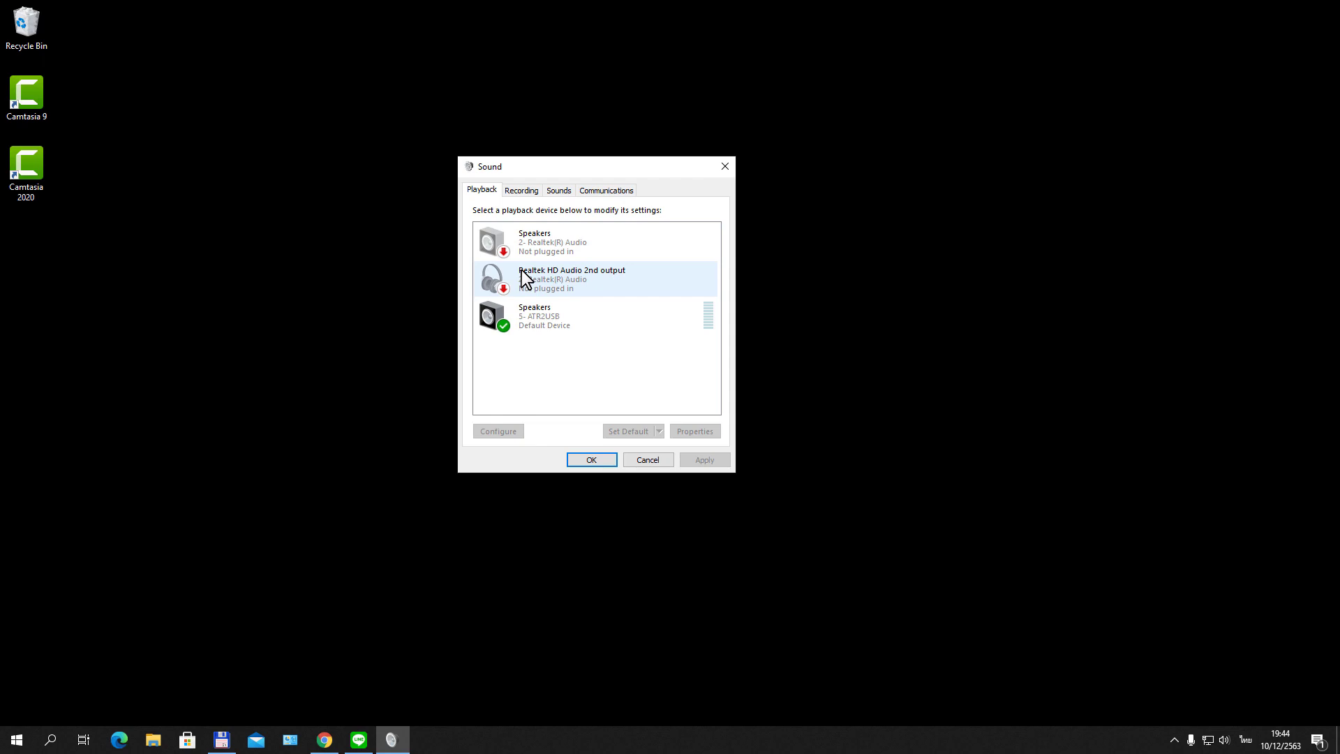
click(513, 194)
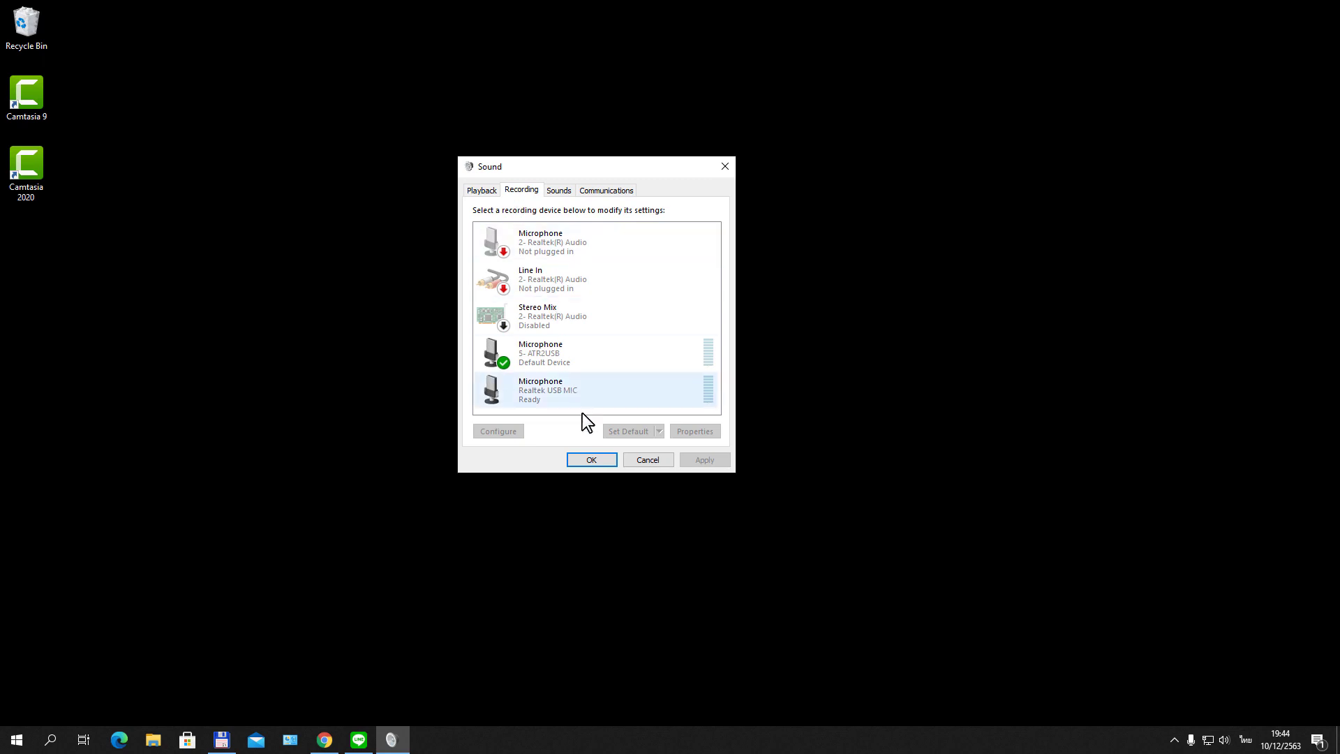
click(591, 459)
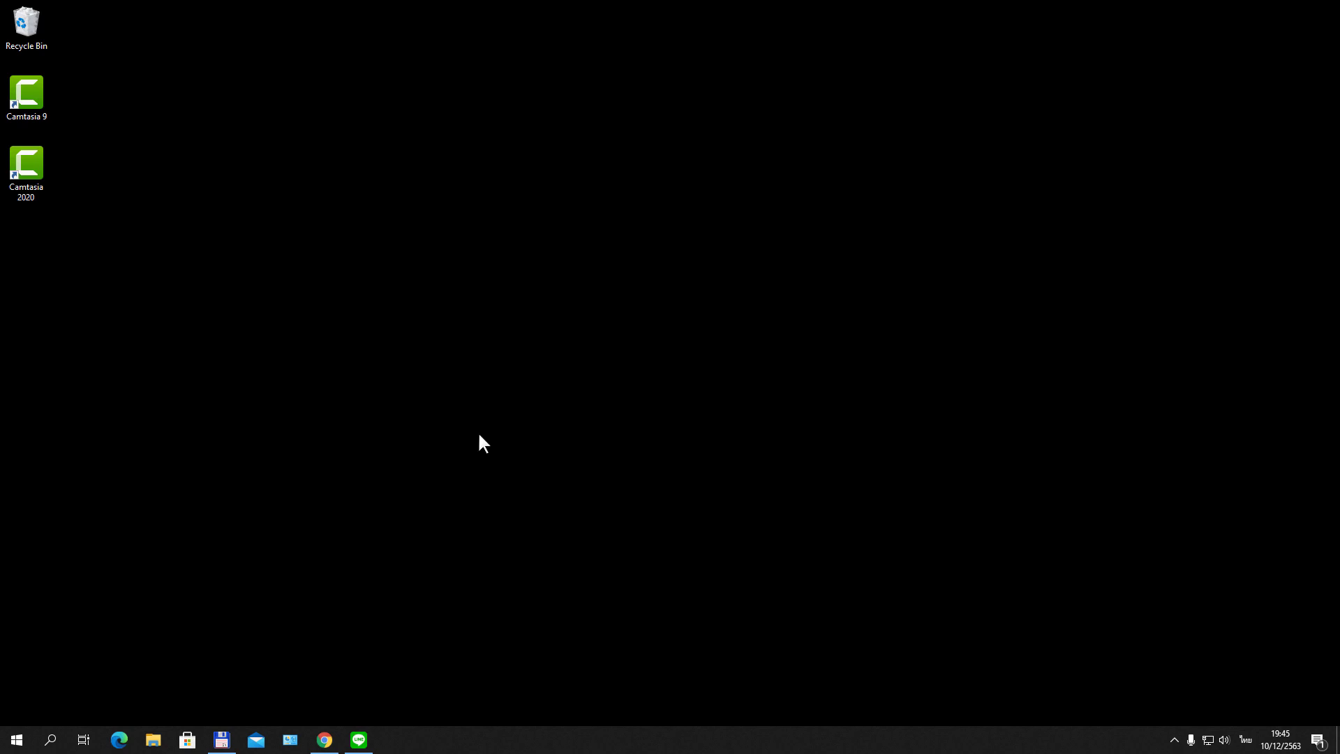
Search Windows for "control panel" and open Control Panel.
click(50, 743)
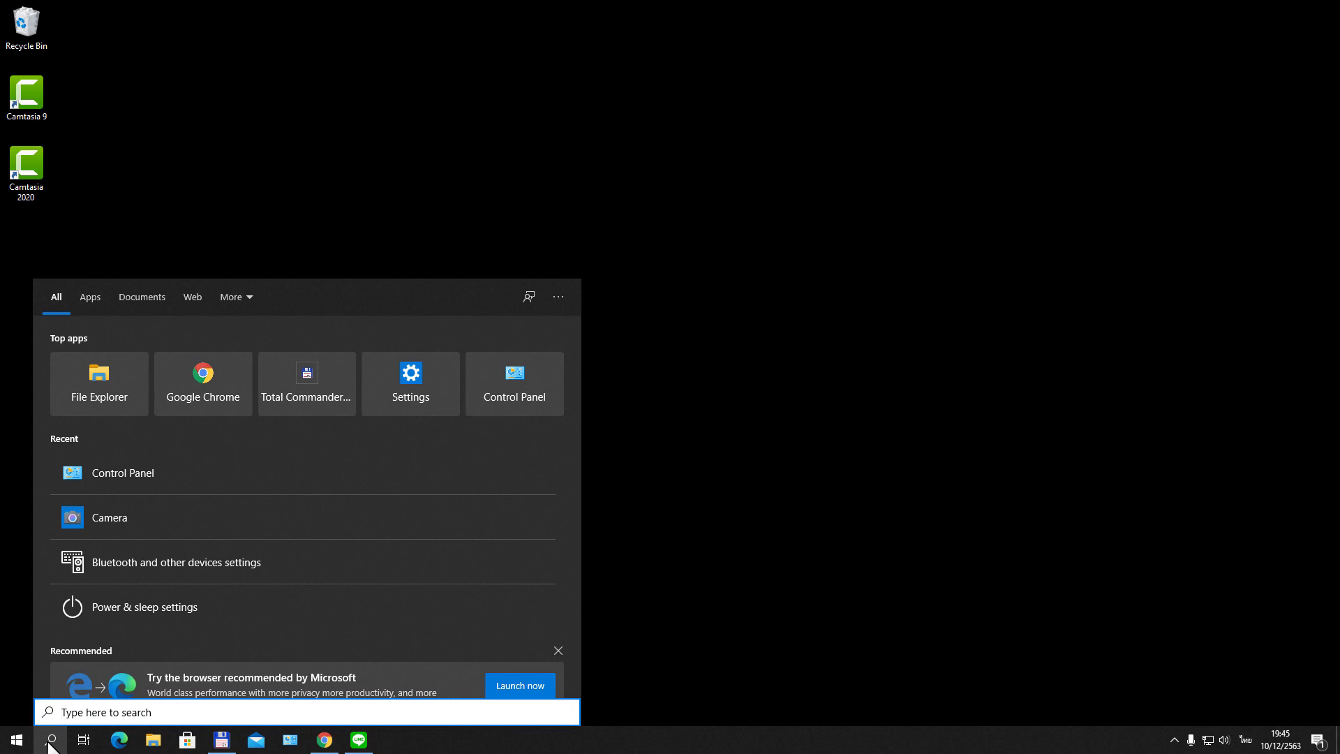
text(แผง)
key(grave)
key(BackSpace)
key(BackSpace)
key(BackSpace)
text(control pane)
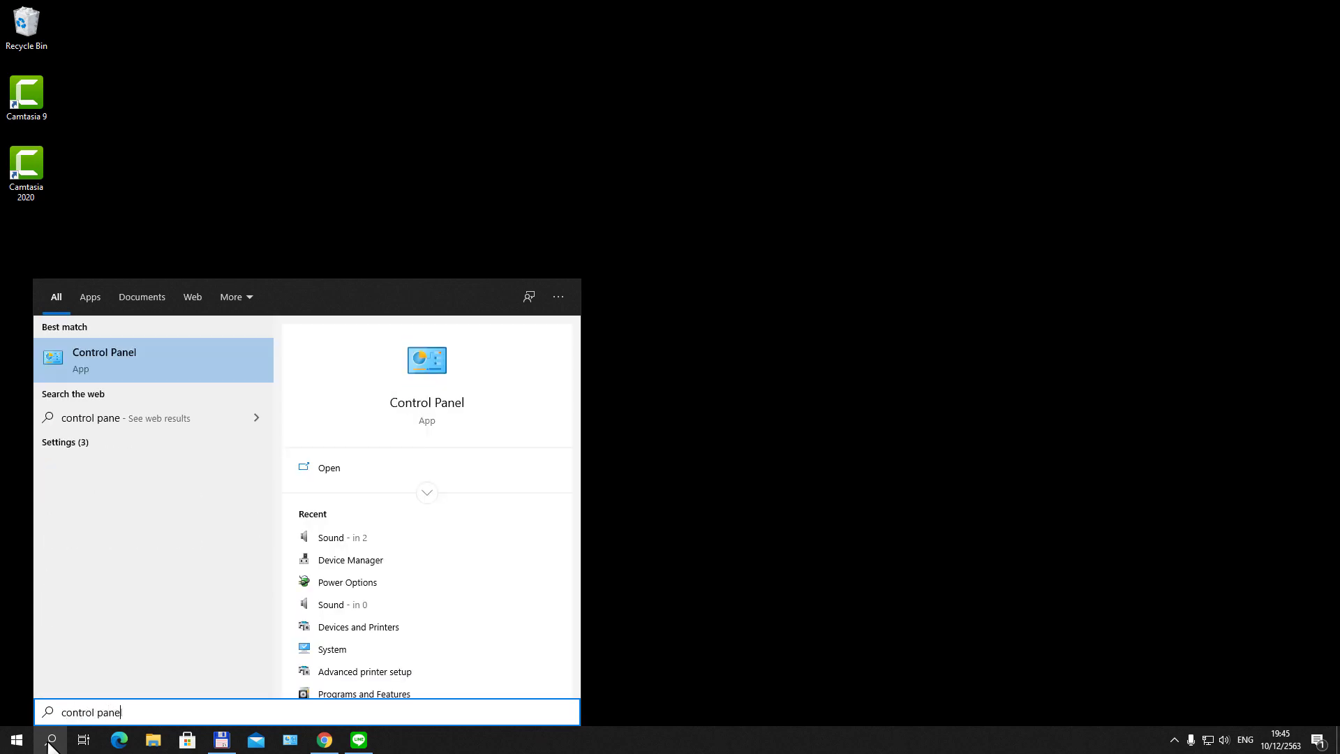
text(l)
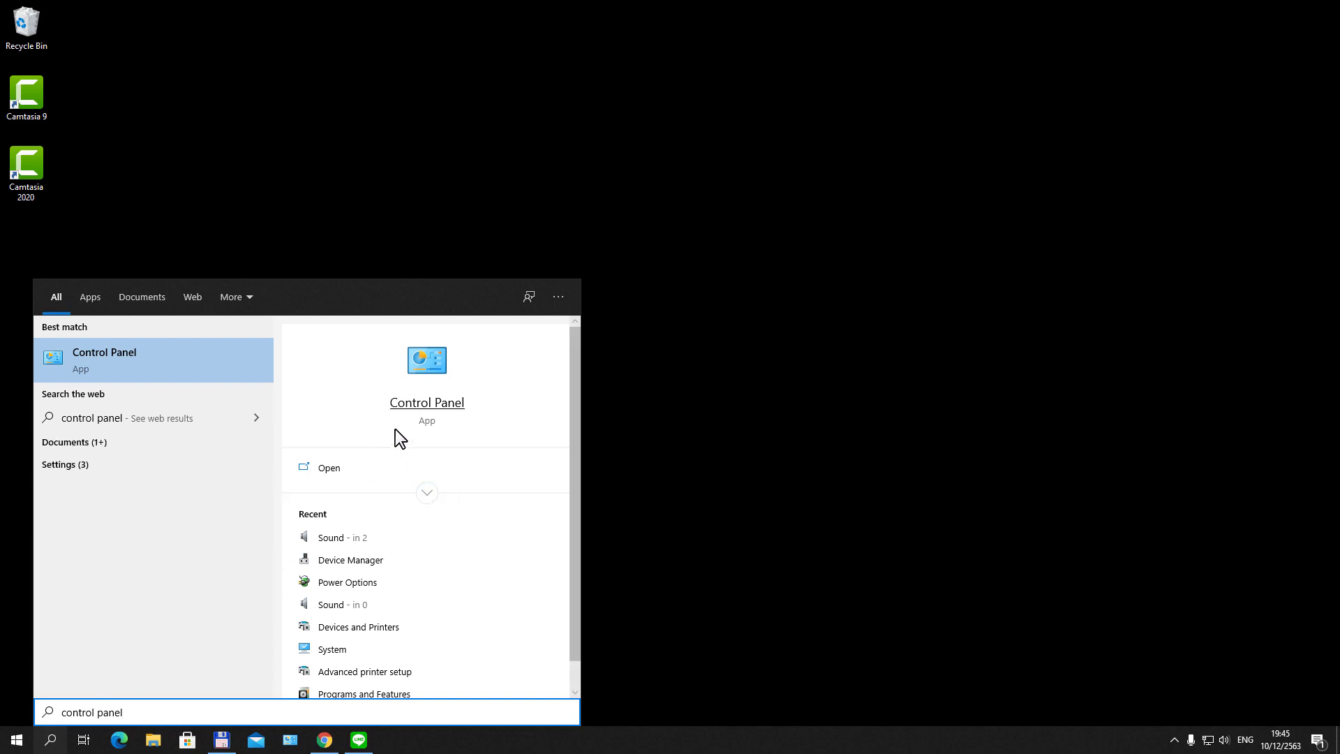
click(423, 412)
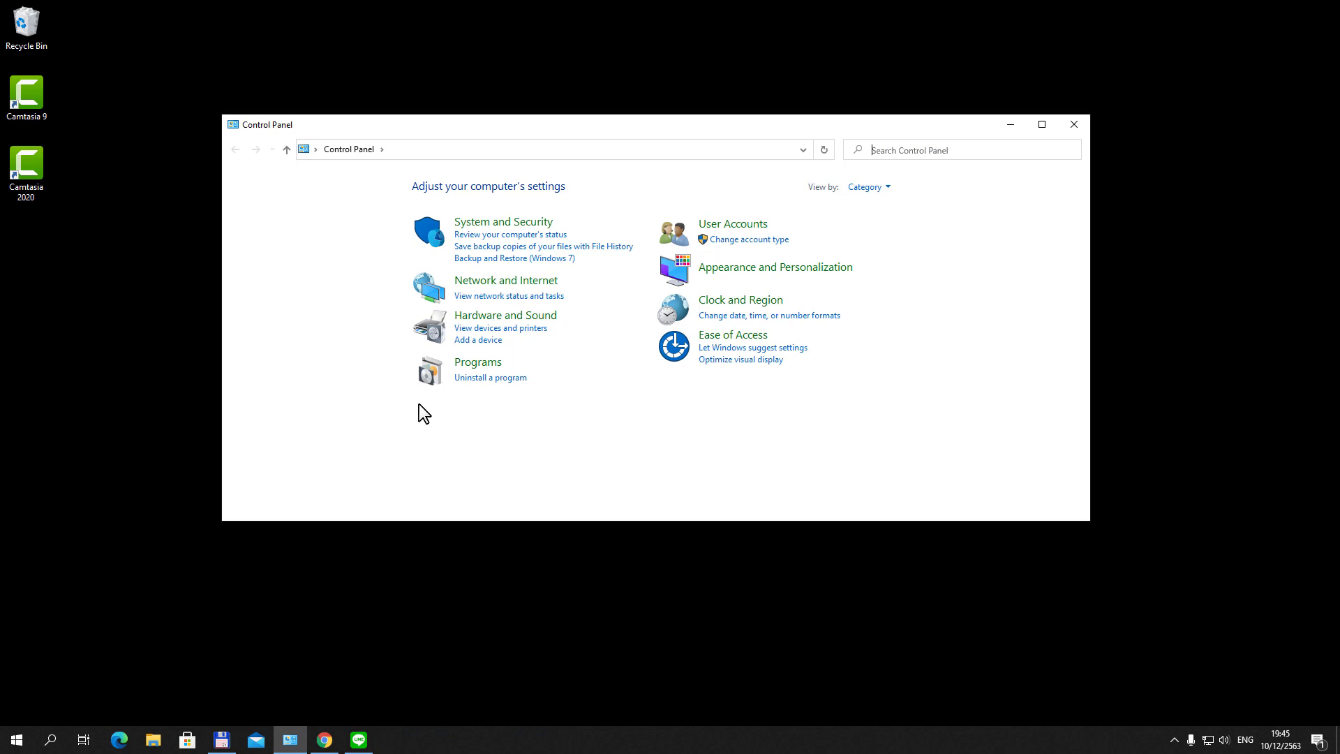
Create a desktop shortcut to the Sound item under Hardware and Sound, and close Control Panel.
click(486, 318)
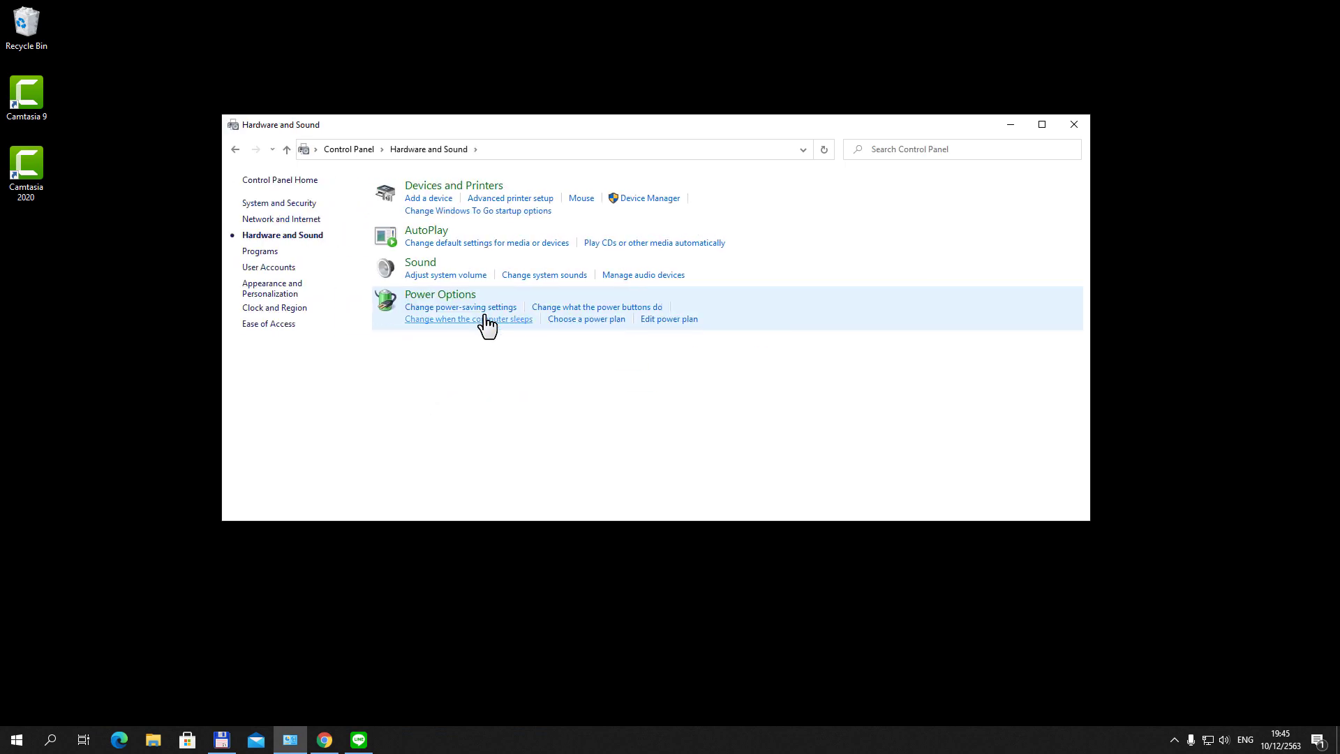
right_click(416, 265)
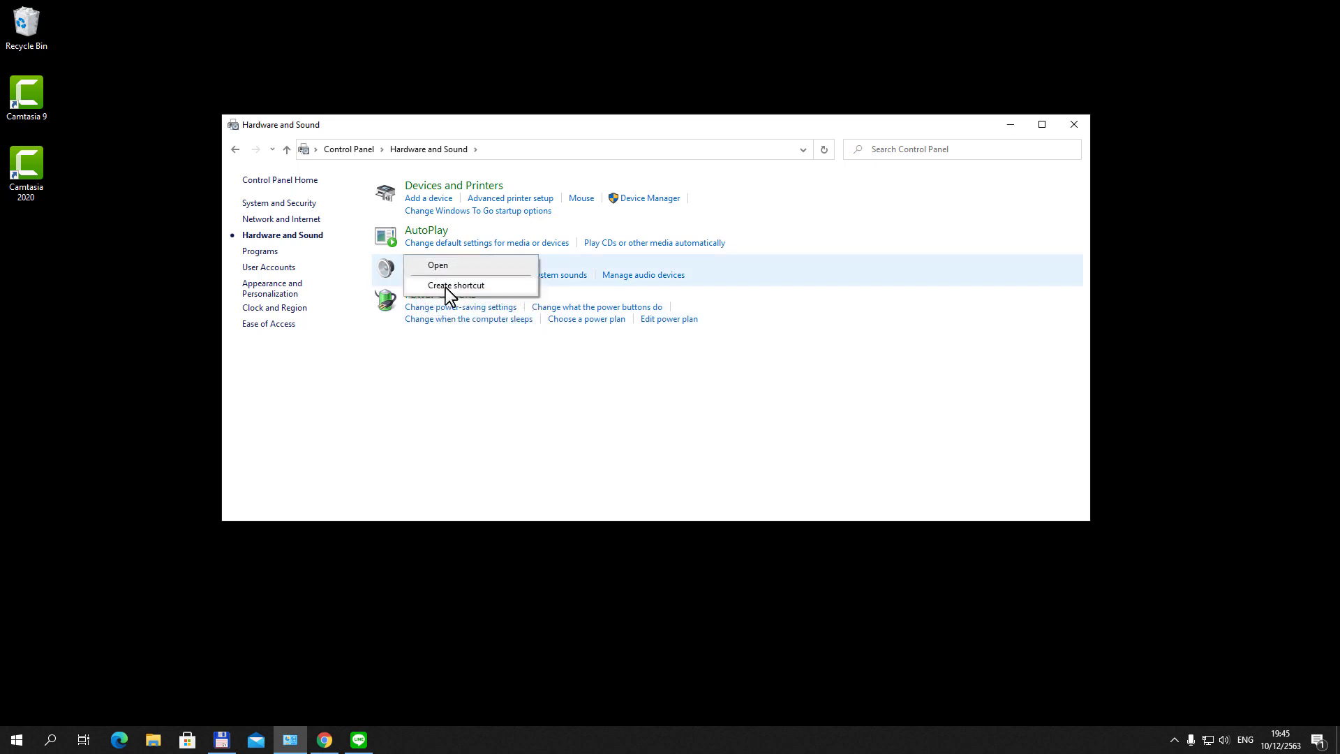
click(448, 286)
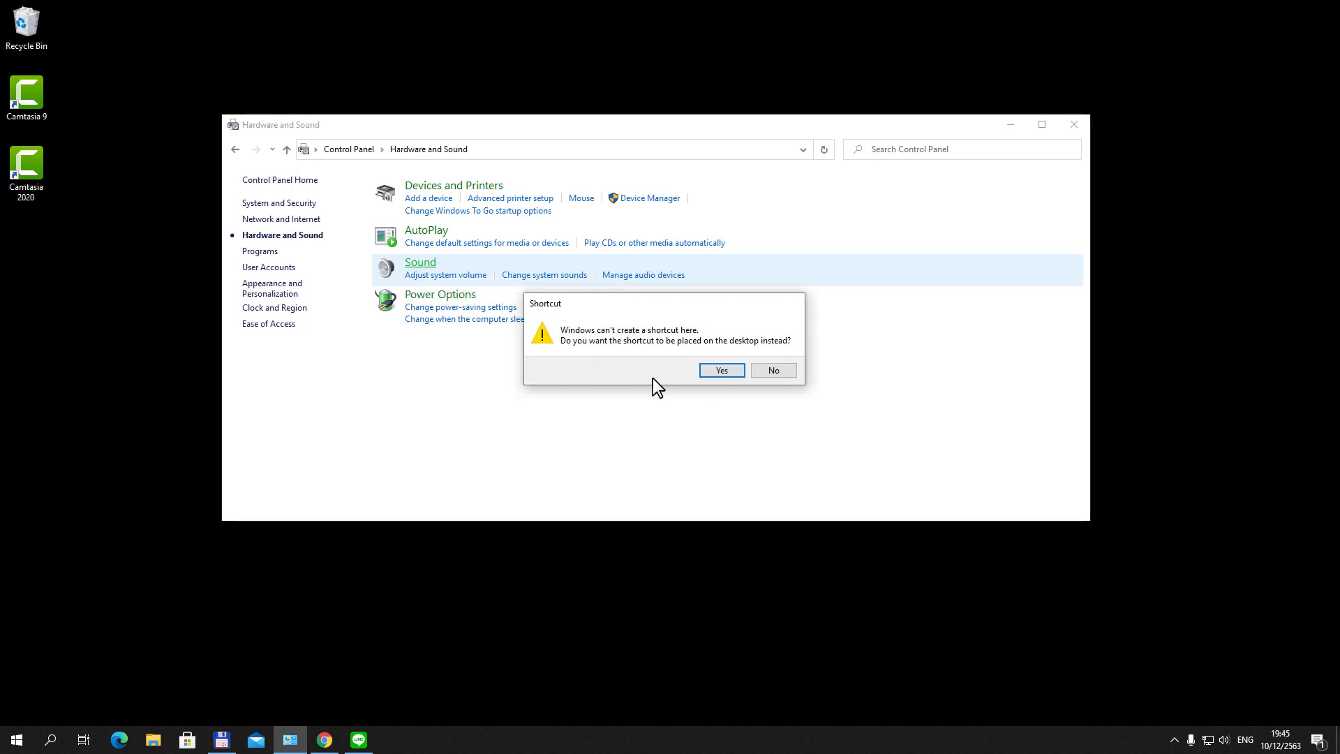
click(722, 370)
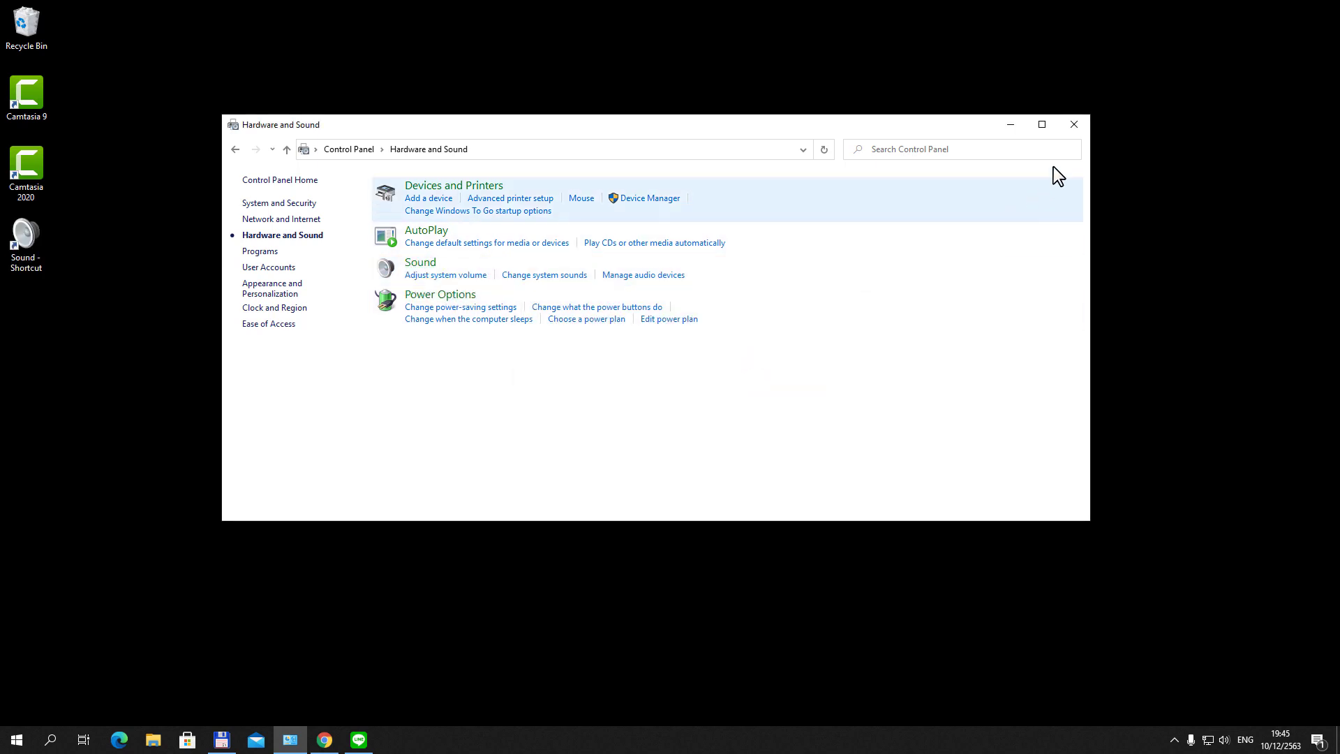
click(1075, 124)
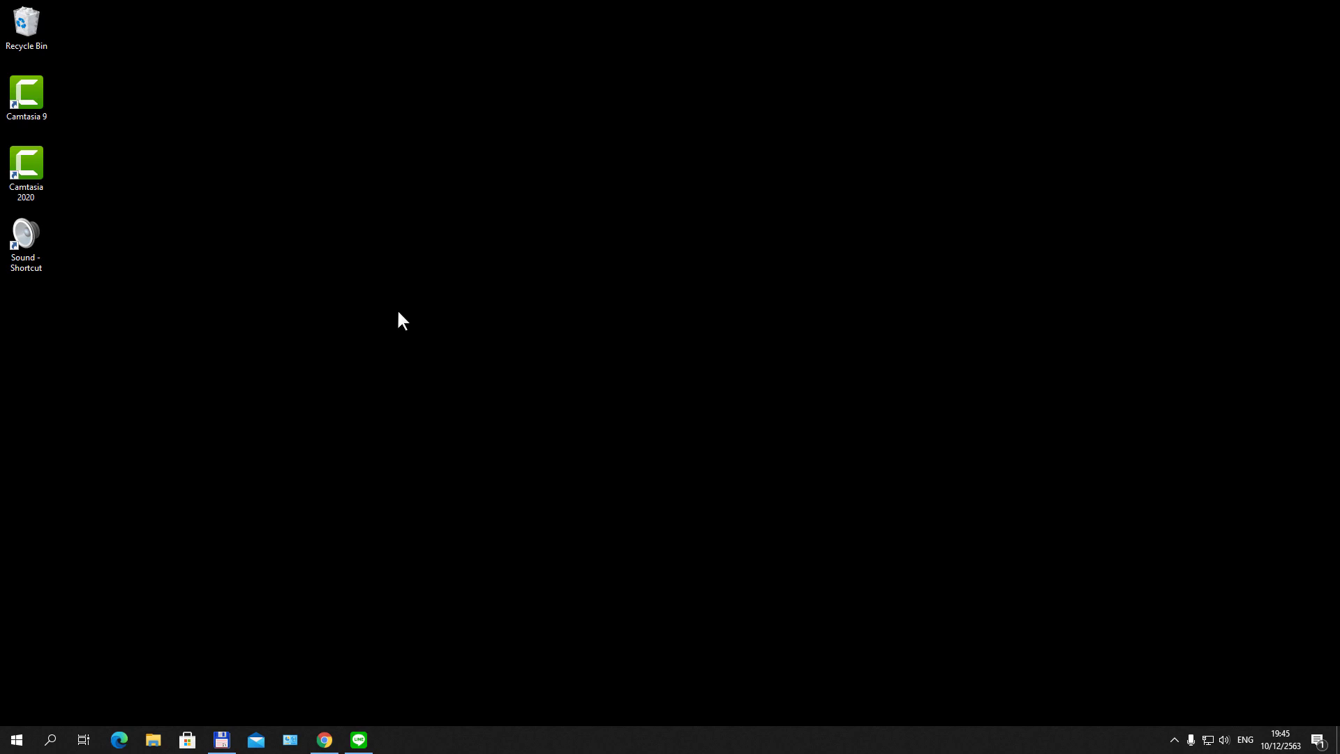
In File Explorer, open the shortcuts folder inside Documents and move the Sound - Shortcut file there from the desktop.
click(152, 739)
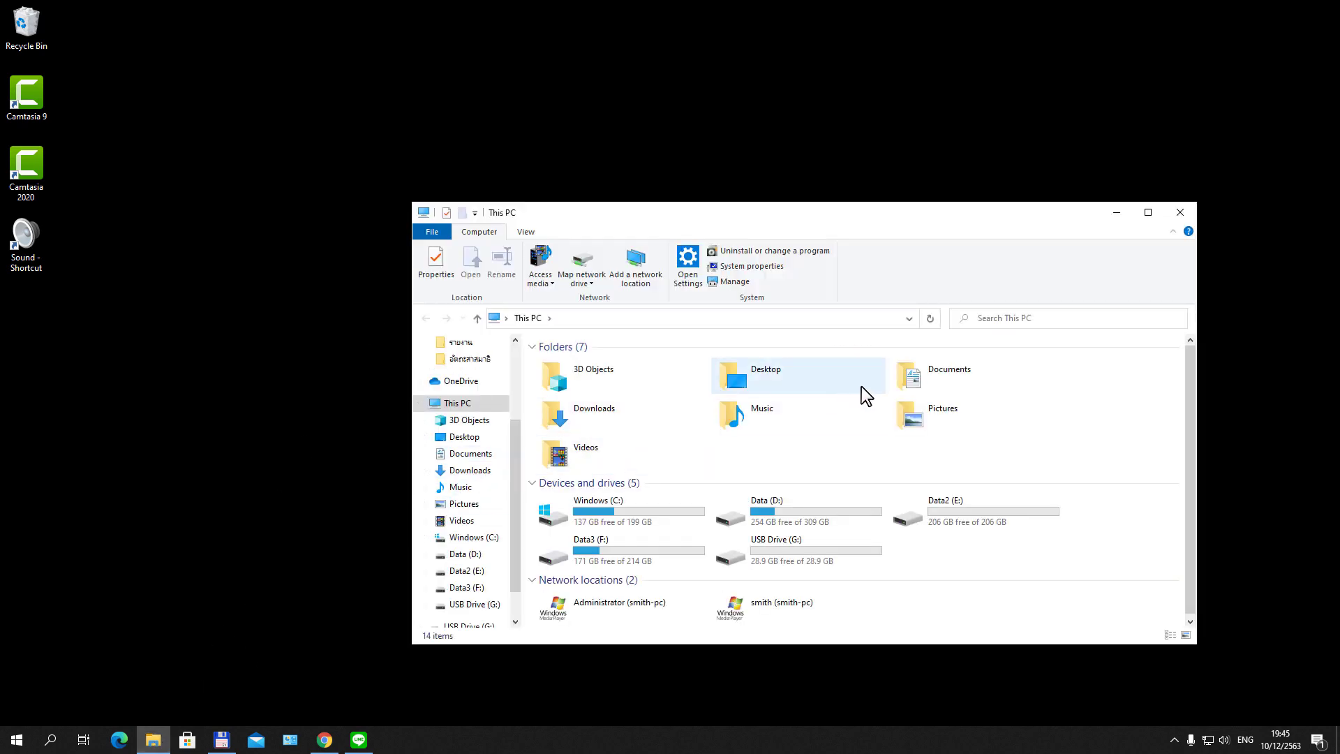
double_click(923, 380)
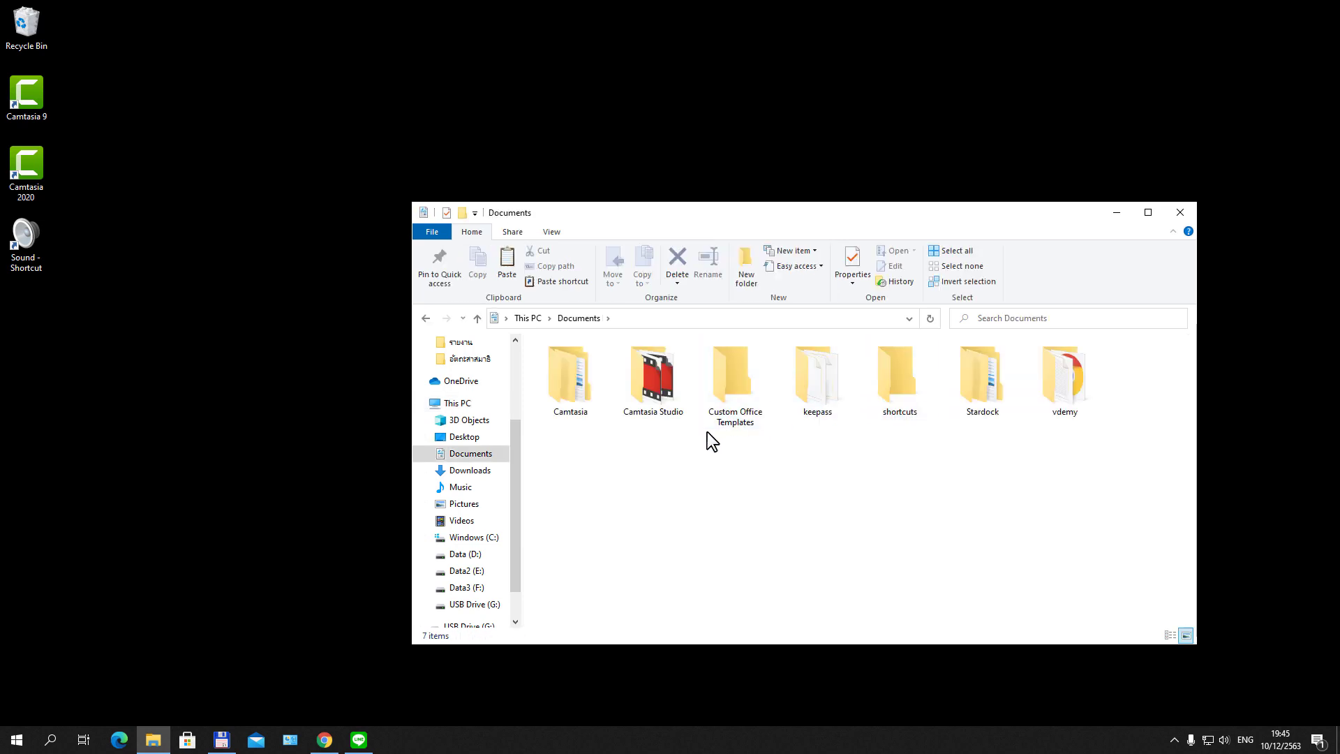
double_click(894, 397)
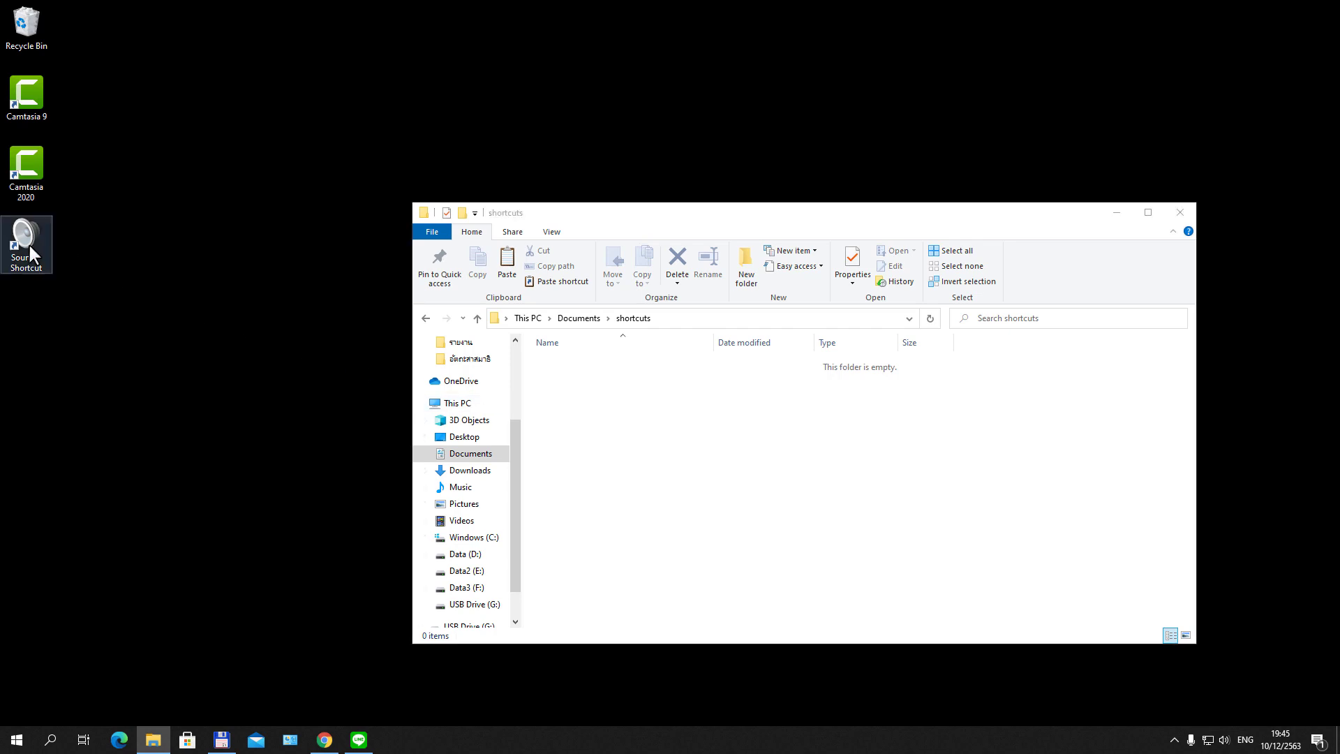
drag(29, 246, 606, 426)
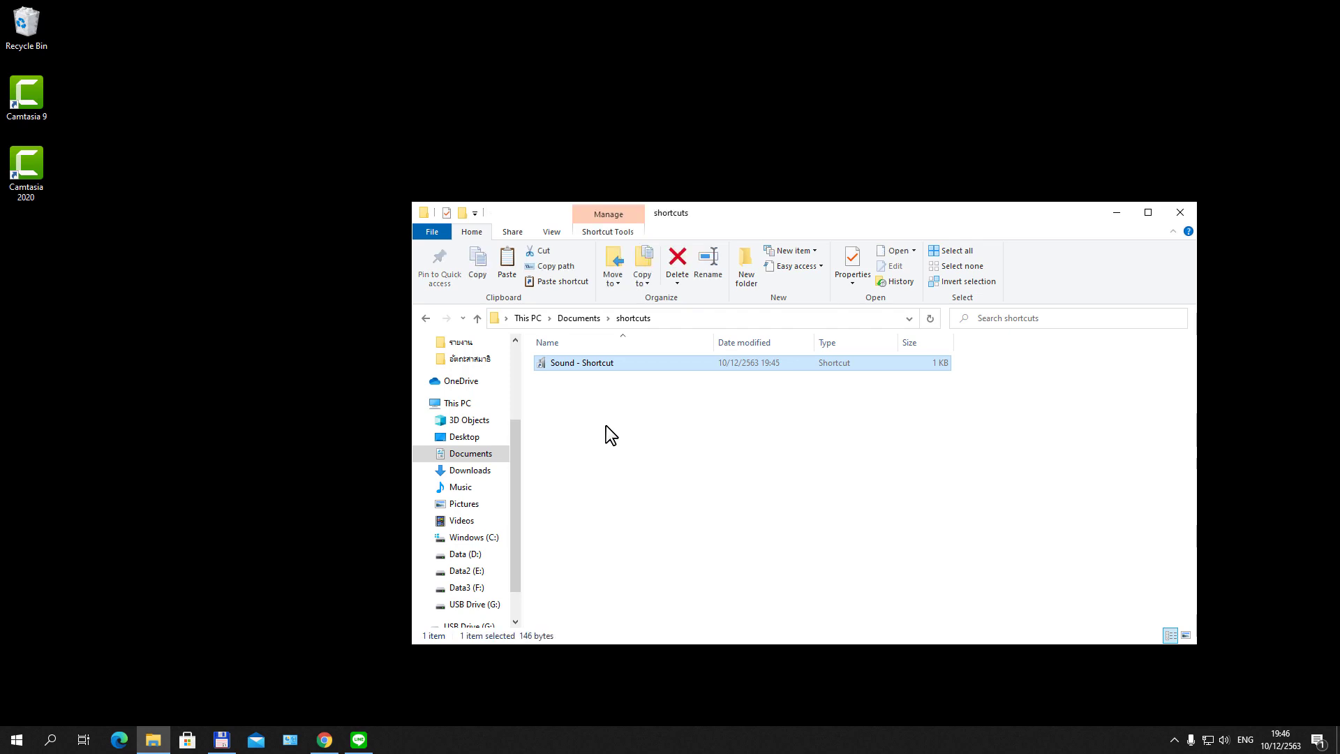
Copy the Sound - Shortcut file and start a new shortcut in this folder, targeting explorer followed by the copied file's full quoted path.
right_click(571, 362)
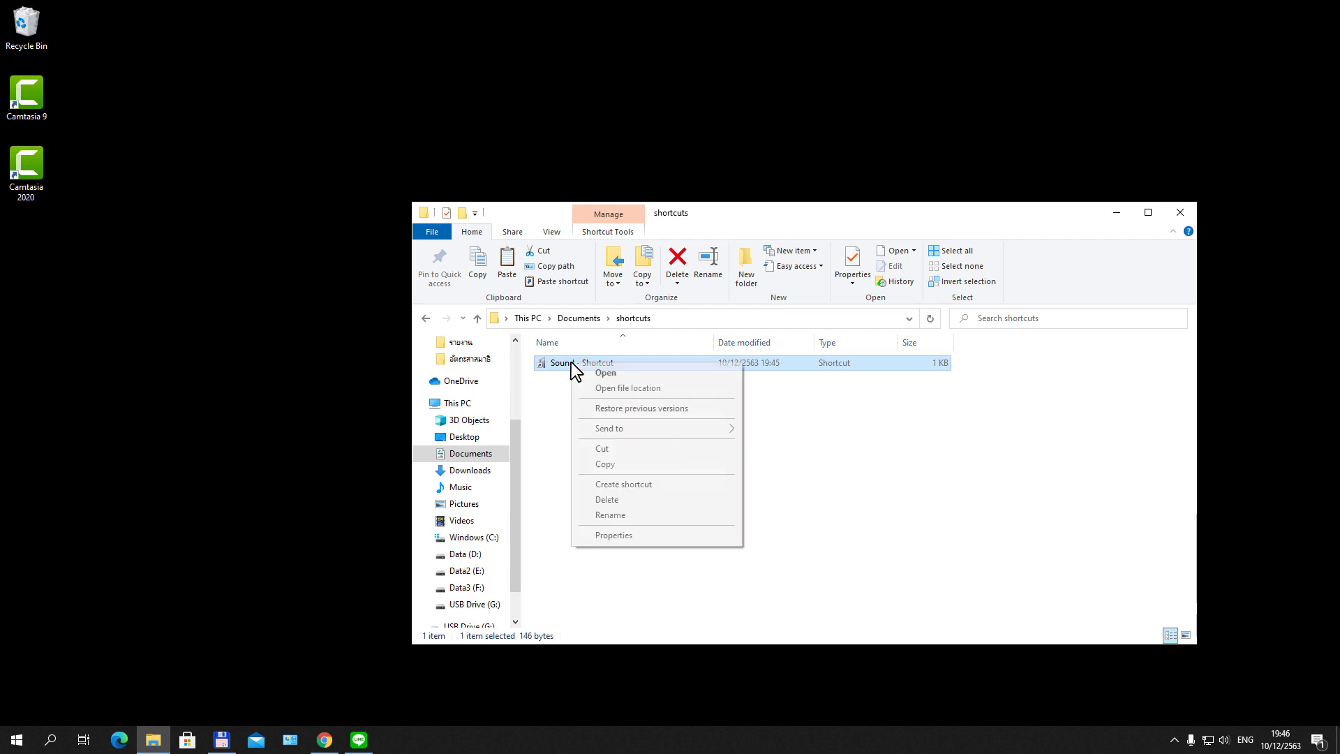
click(605, 464)
click(584, 442)
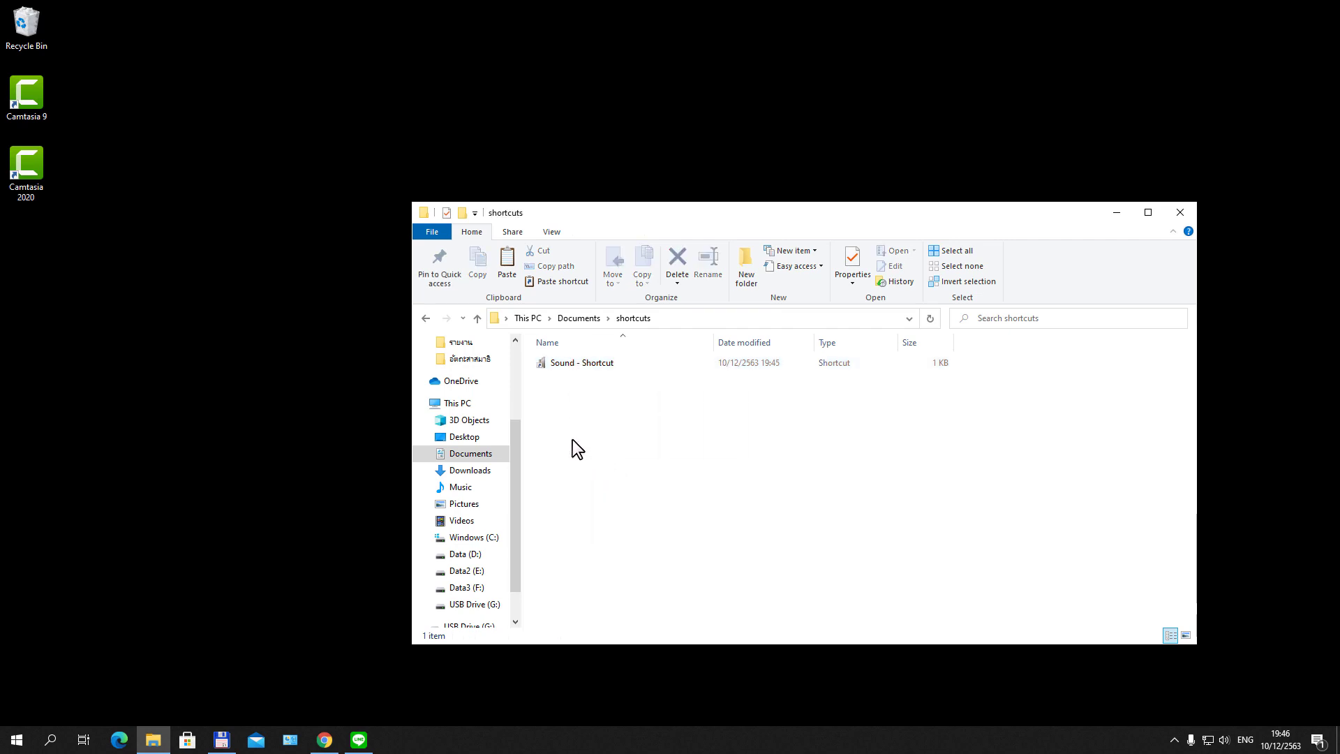
right_click(572, 441)
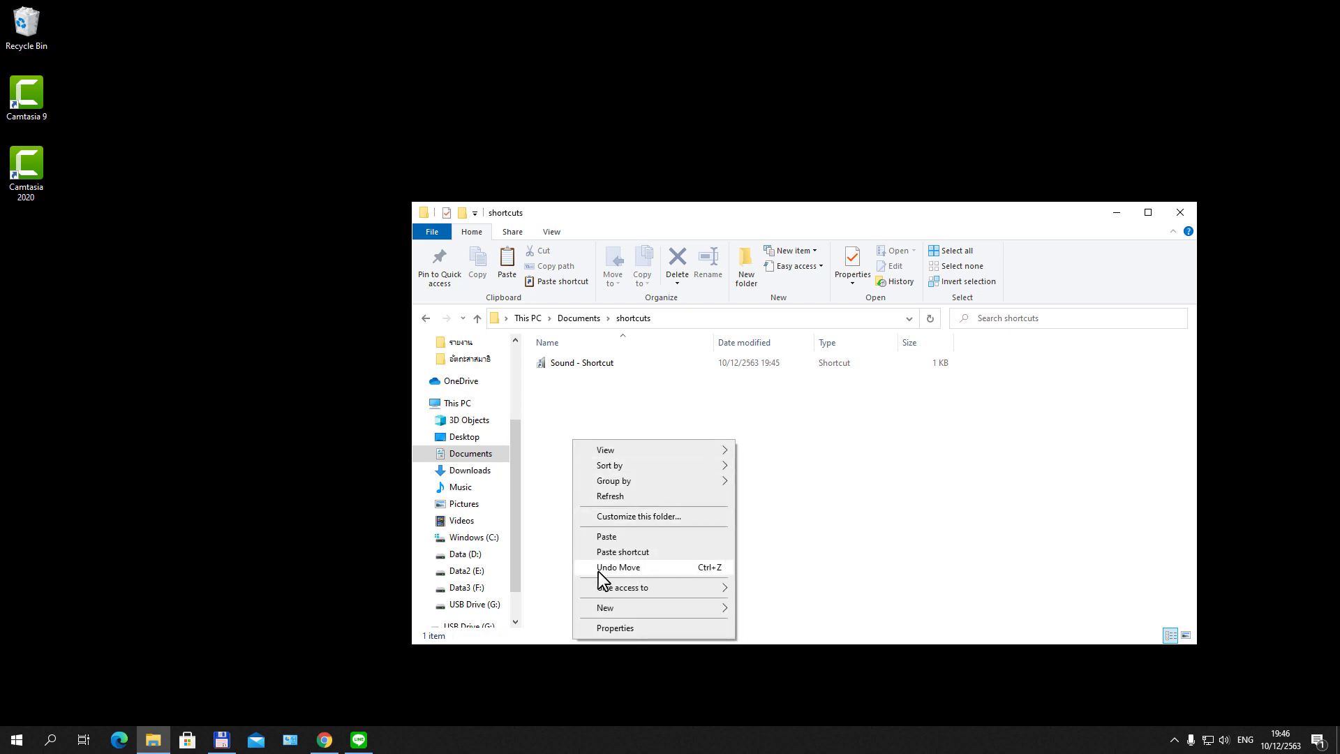
mouse_move(611, 605)
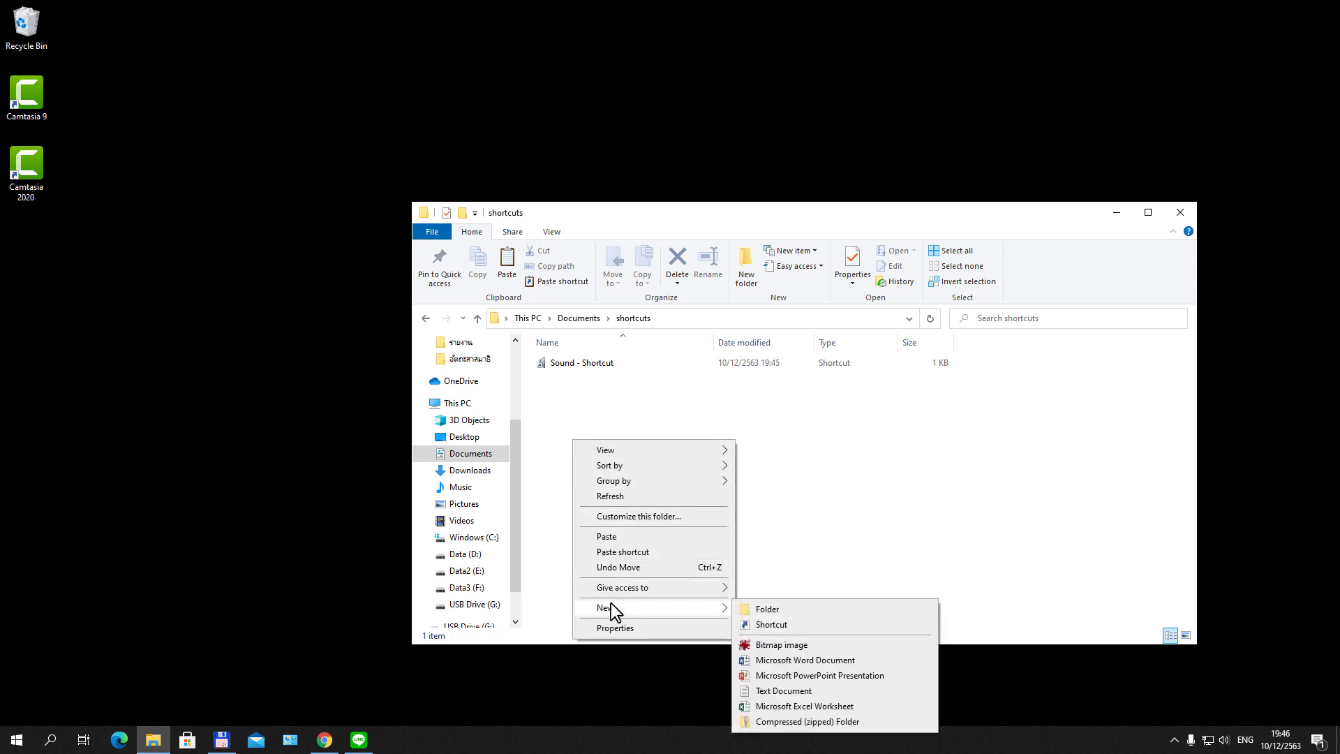
click(768, 626)
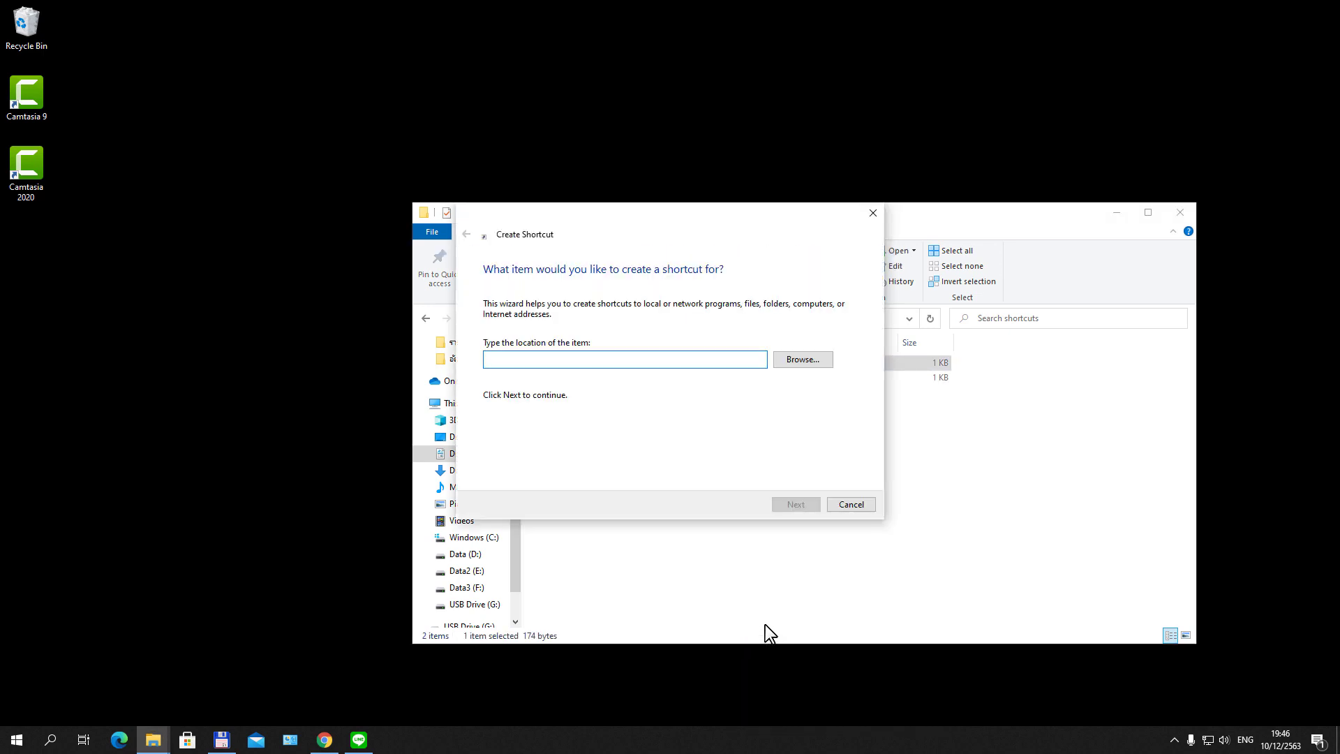
text(explorer)
key(ctrl+v)
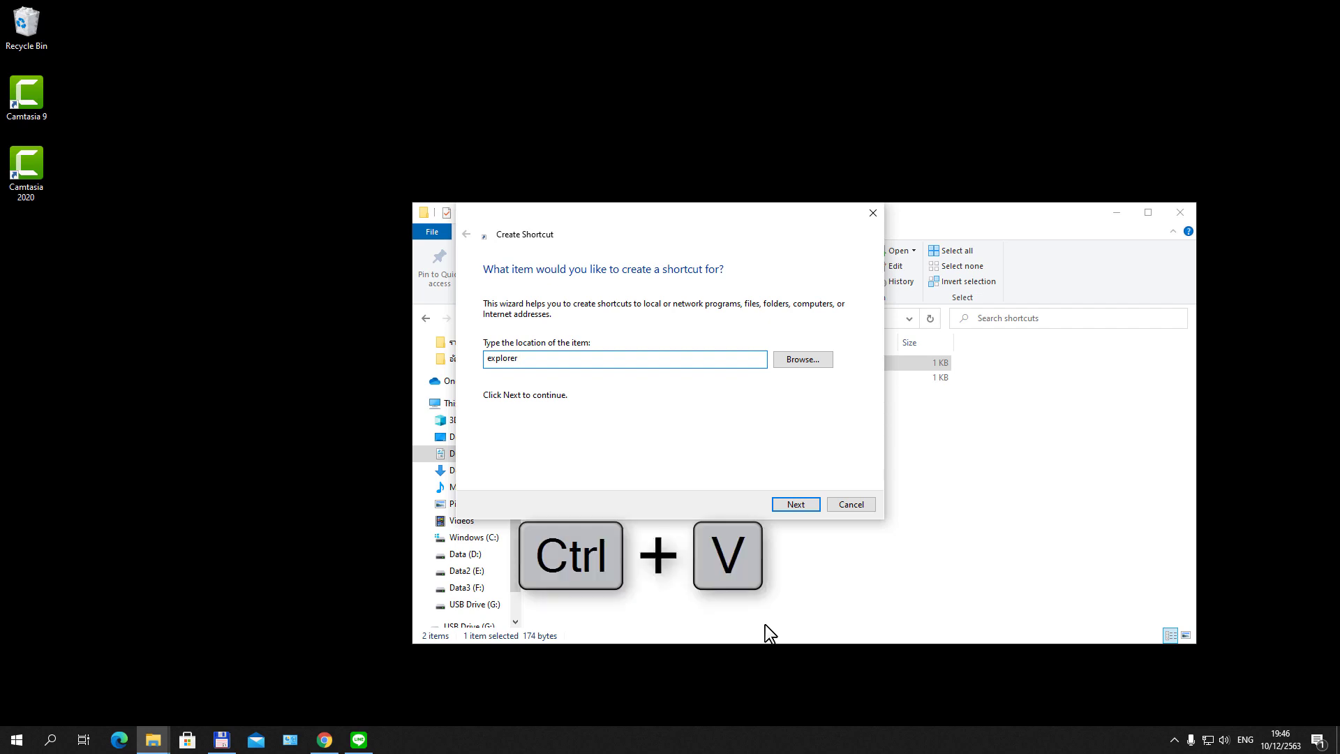
text("C:\Users\Smith\Documents\shortcuts\Sound - Shortcut.lnk")
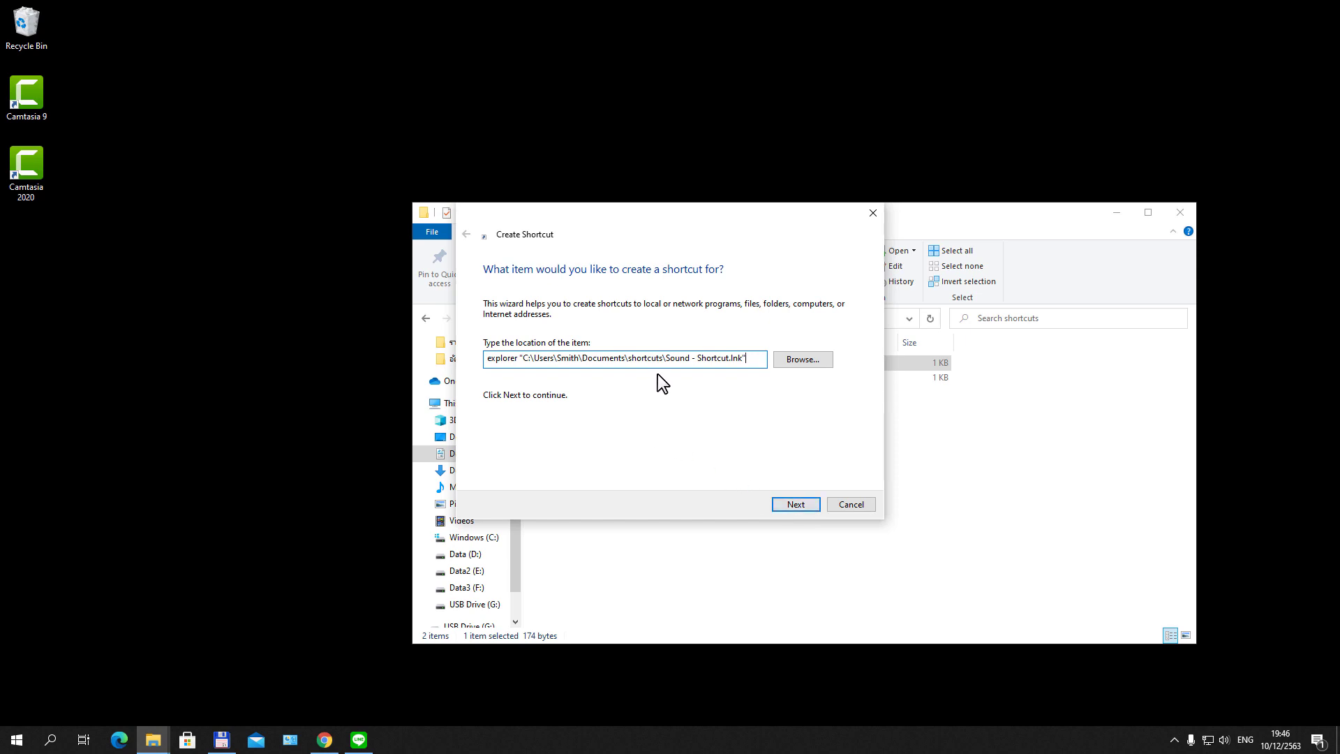
Name the new shortcut "Sound Control Panel" and finish creating it.
click(791, 510)
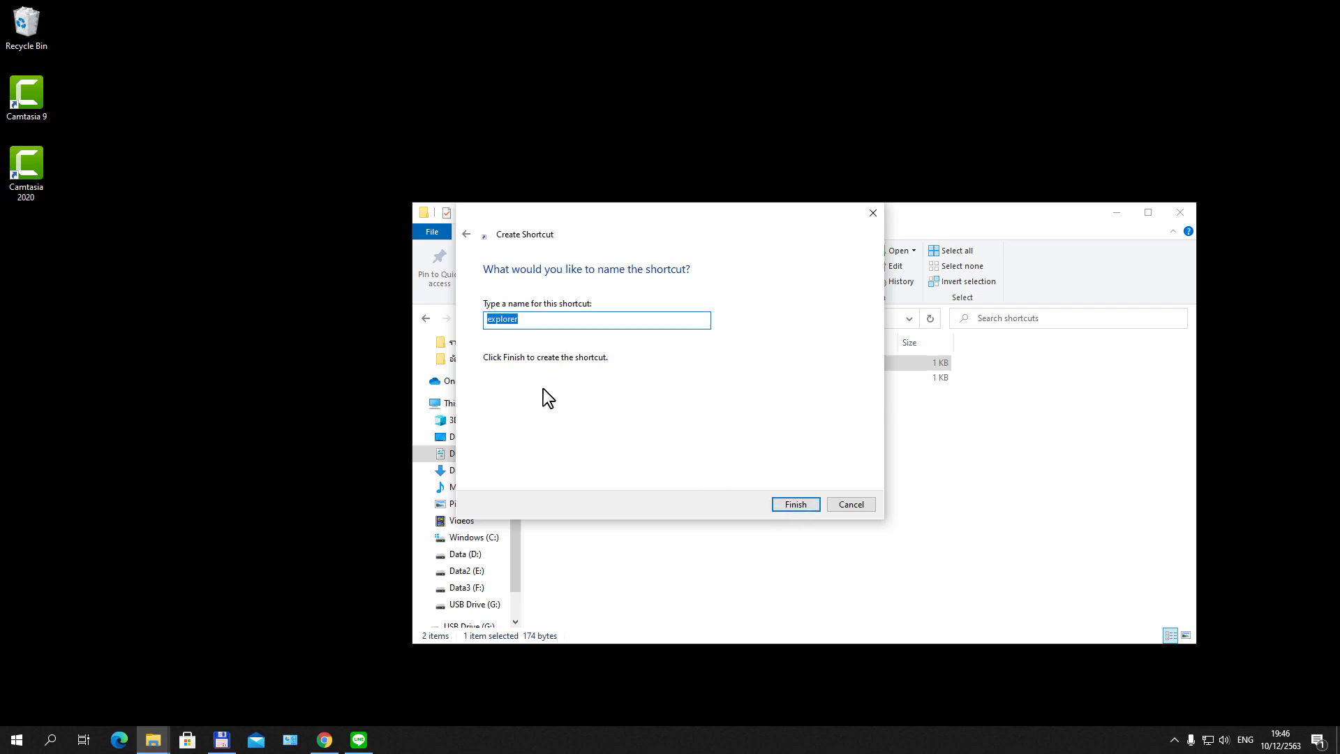
text(Sound Control Panel)
click(796, 504)
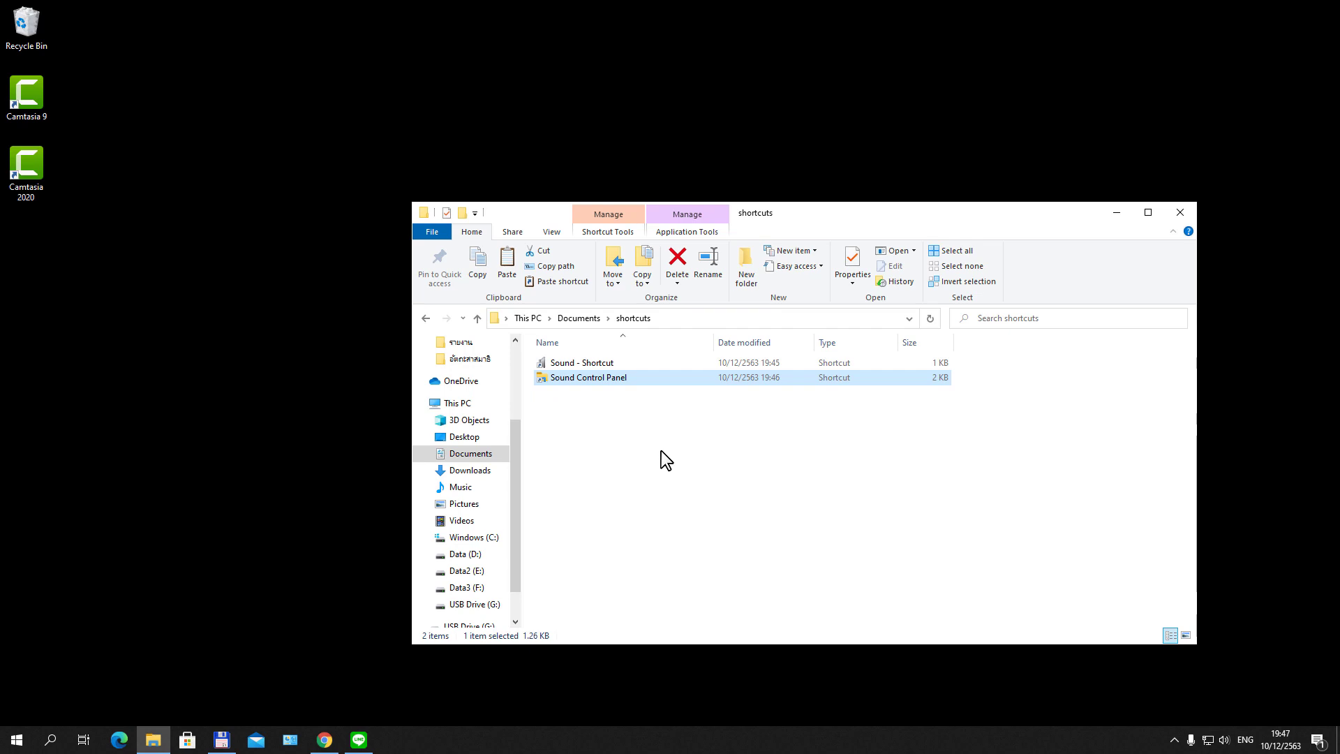
In the Sound Control Panel shortcut's properties, start changing its icon and load the icons from C:\Windows\system32\mmsys.cpl.
right_click(580, 378)
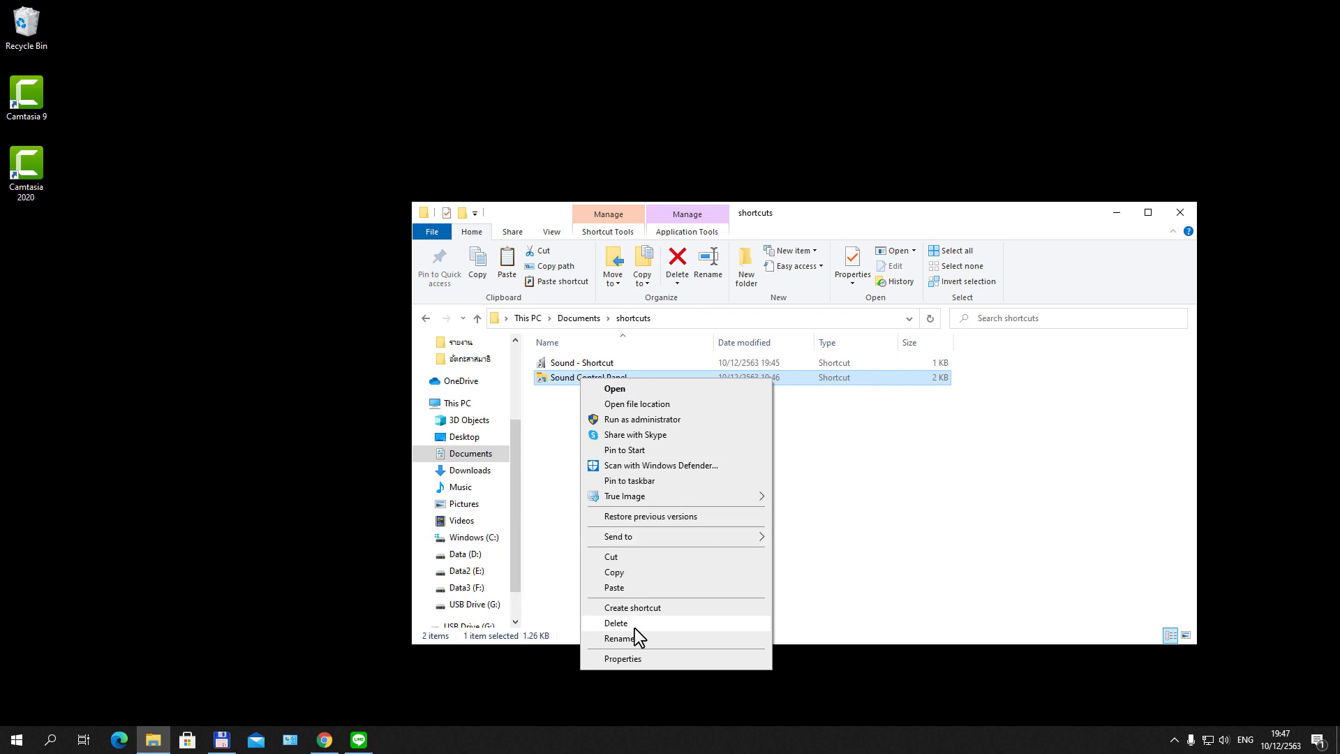
click(634, 657)
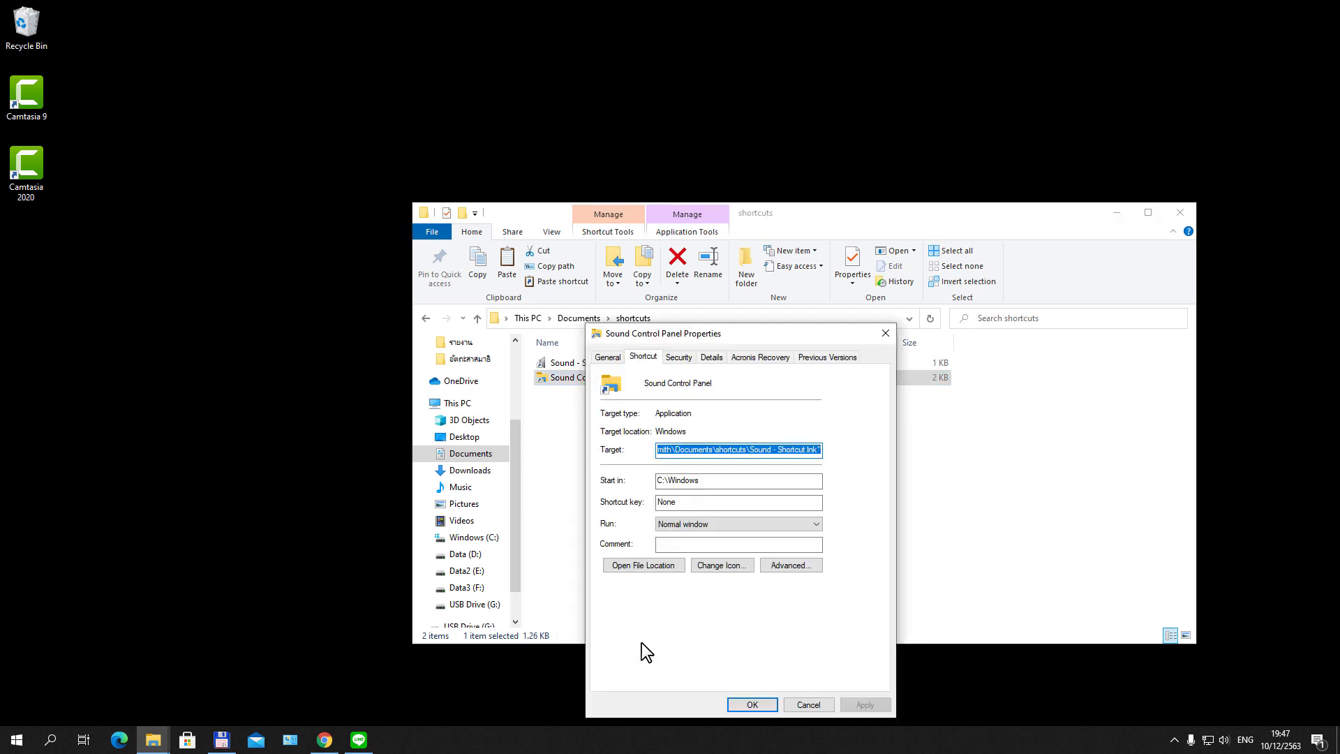
click(708, 567)
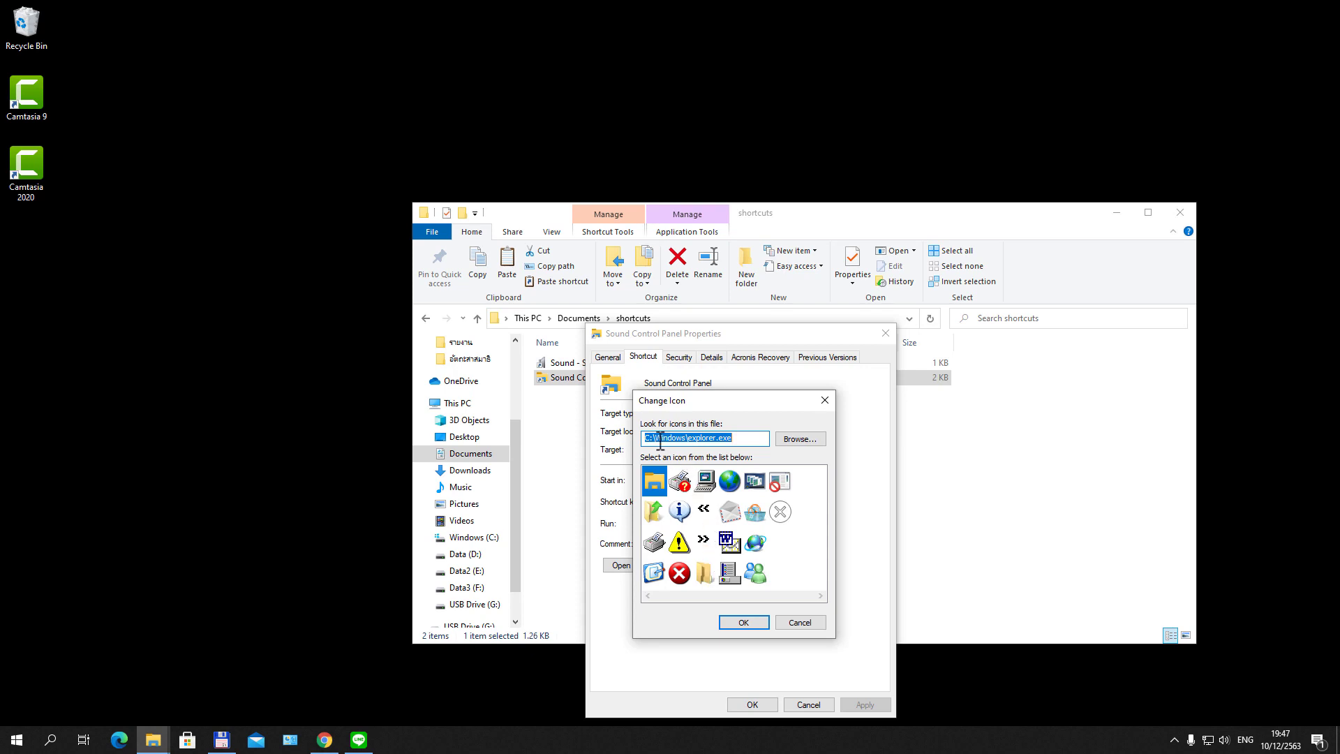
click(691, 438)
drag(691, 438, 774, 440)
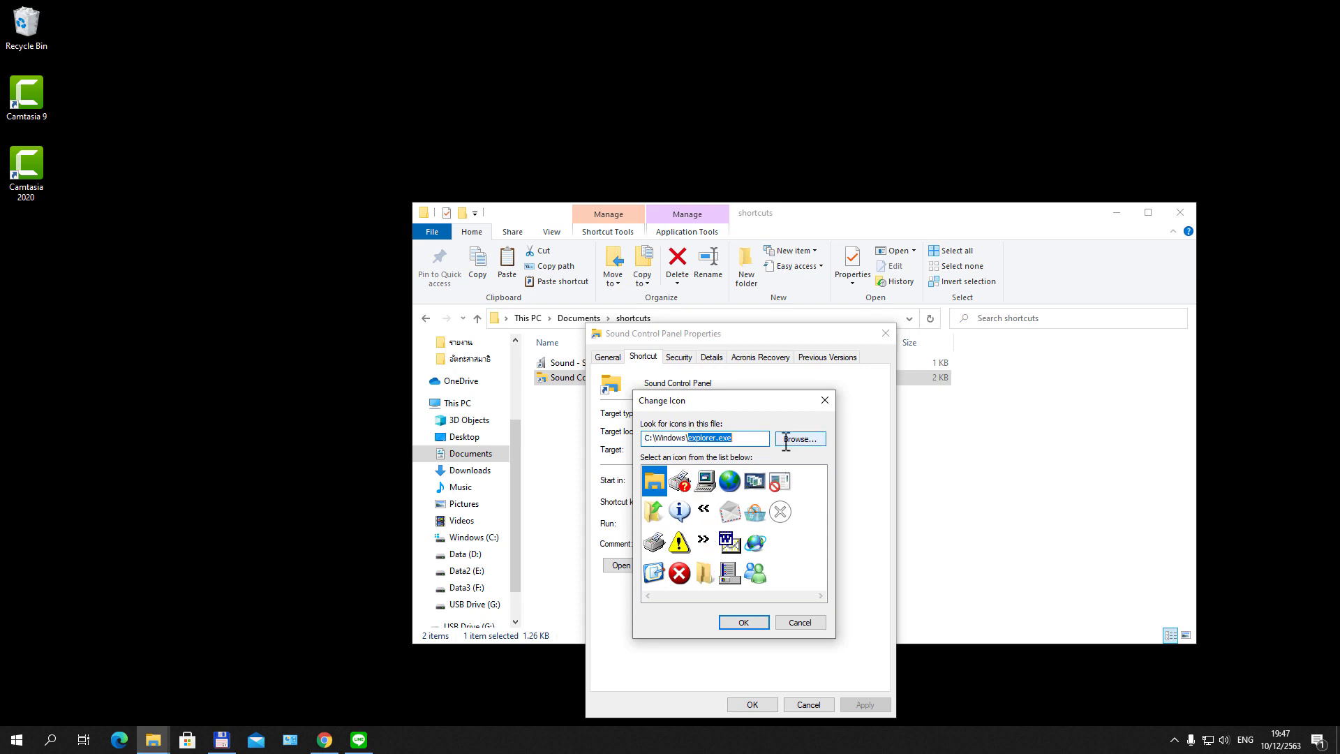
key(BackSpace)
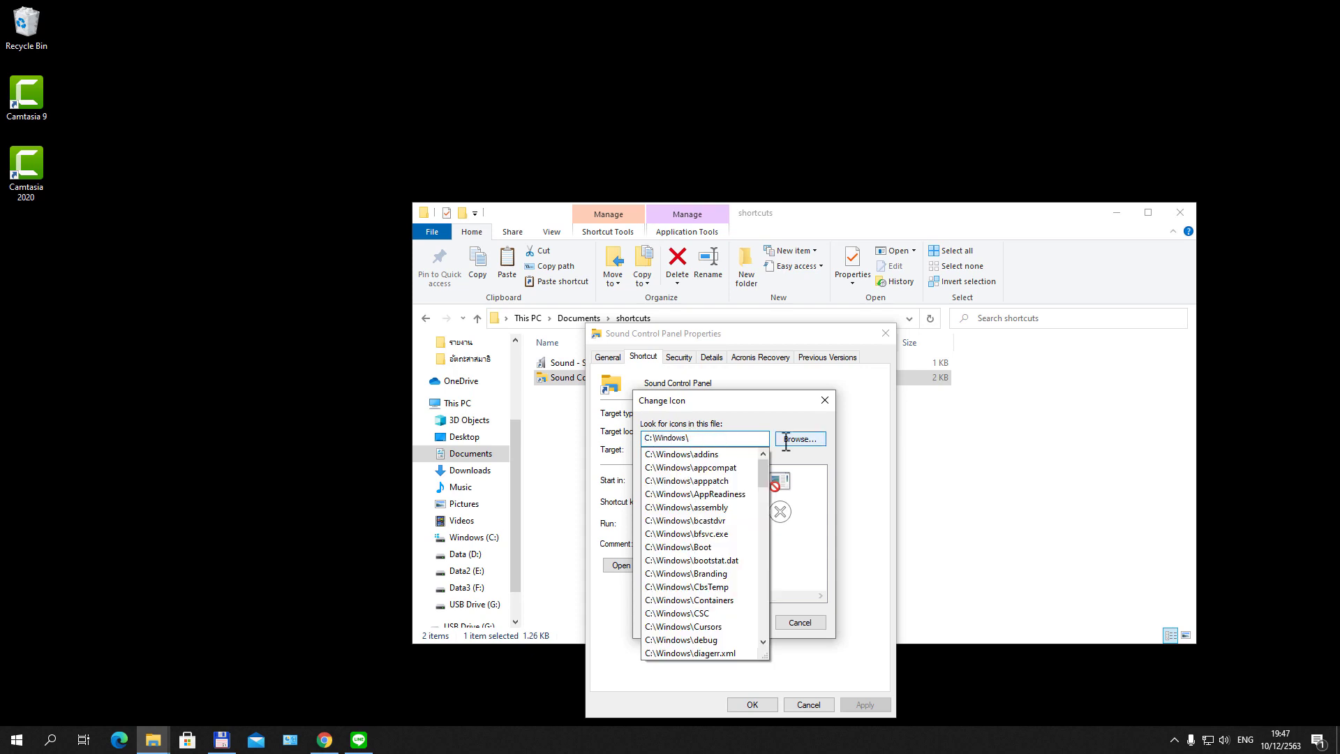
text(syst)
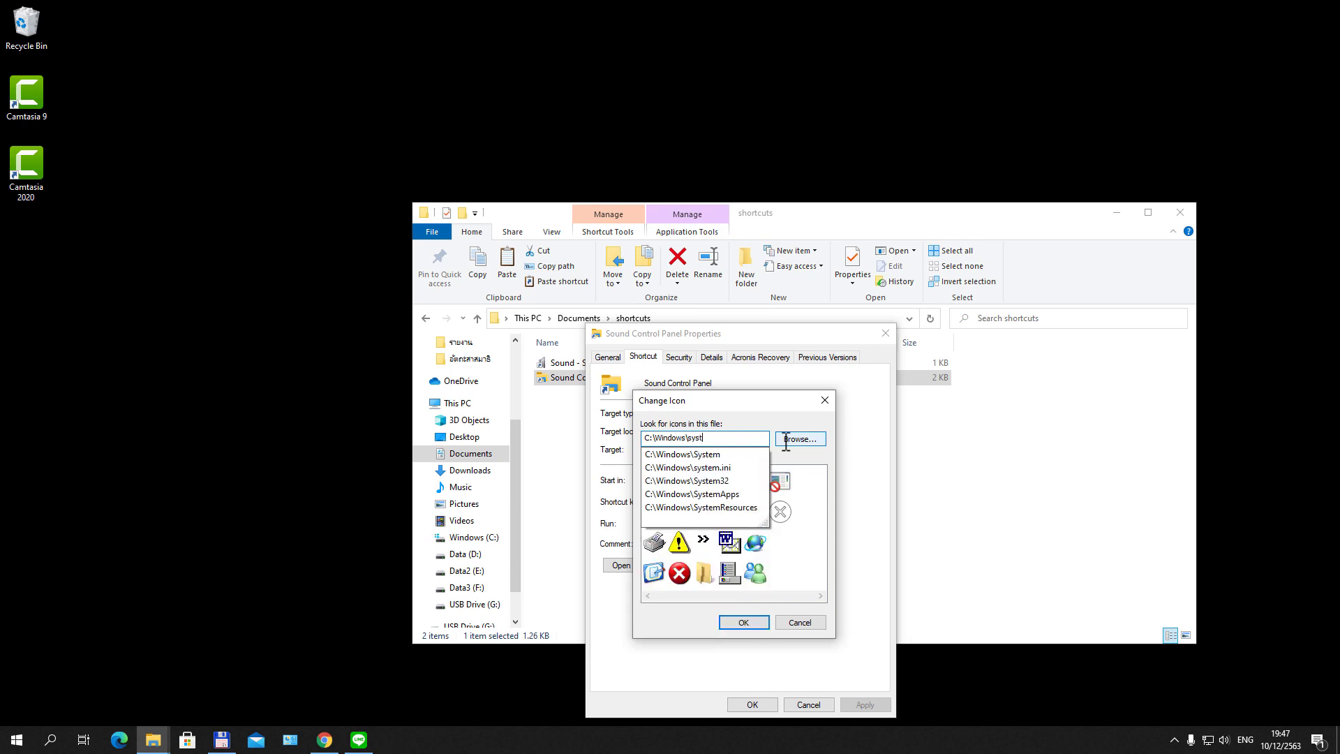
text(em32)
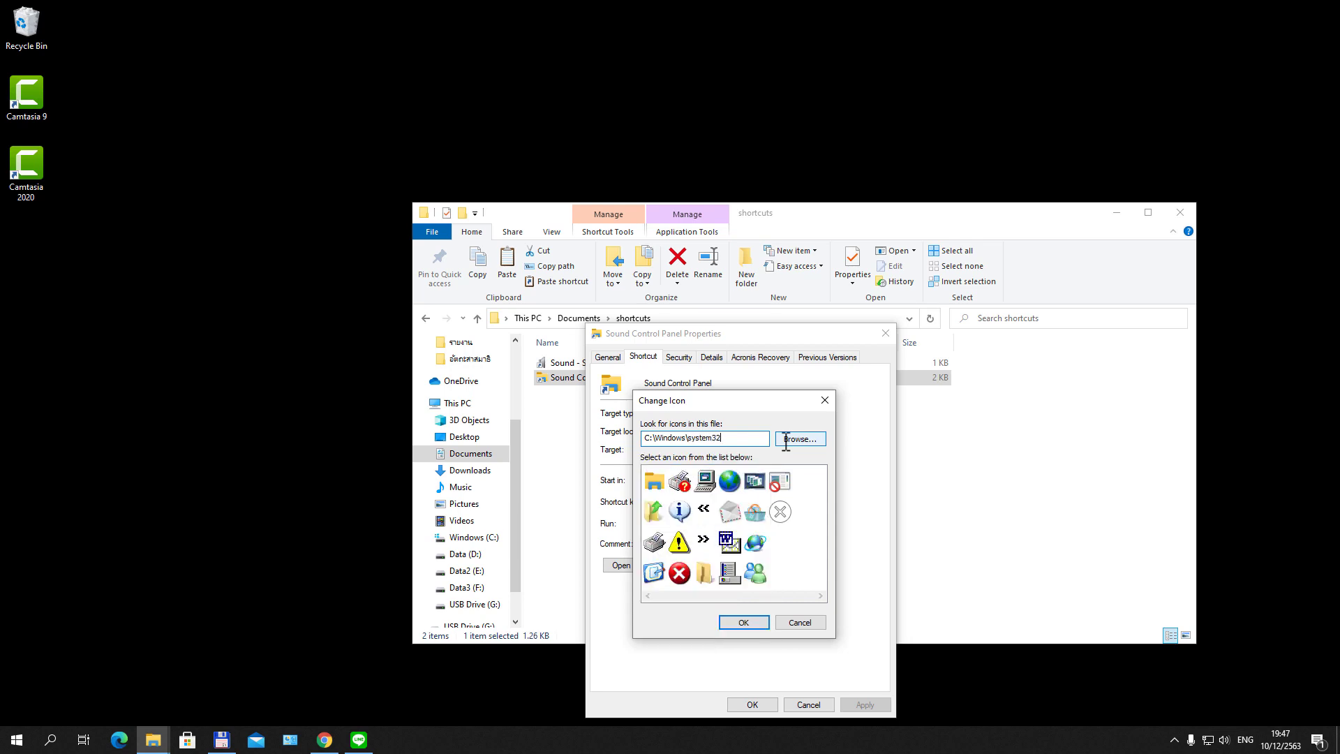
text(\)
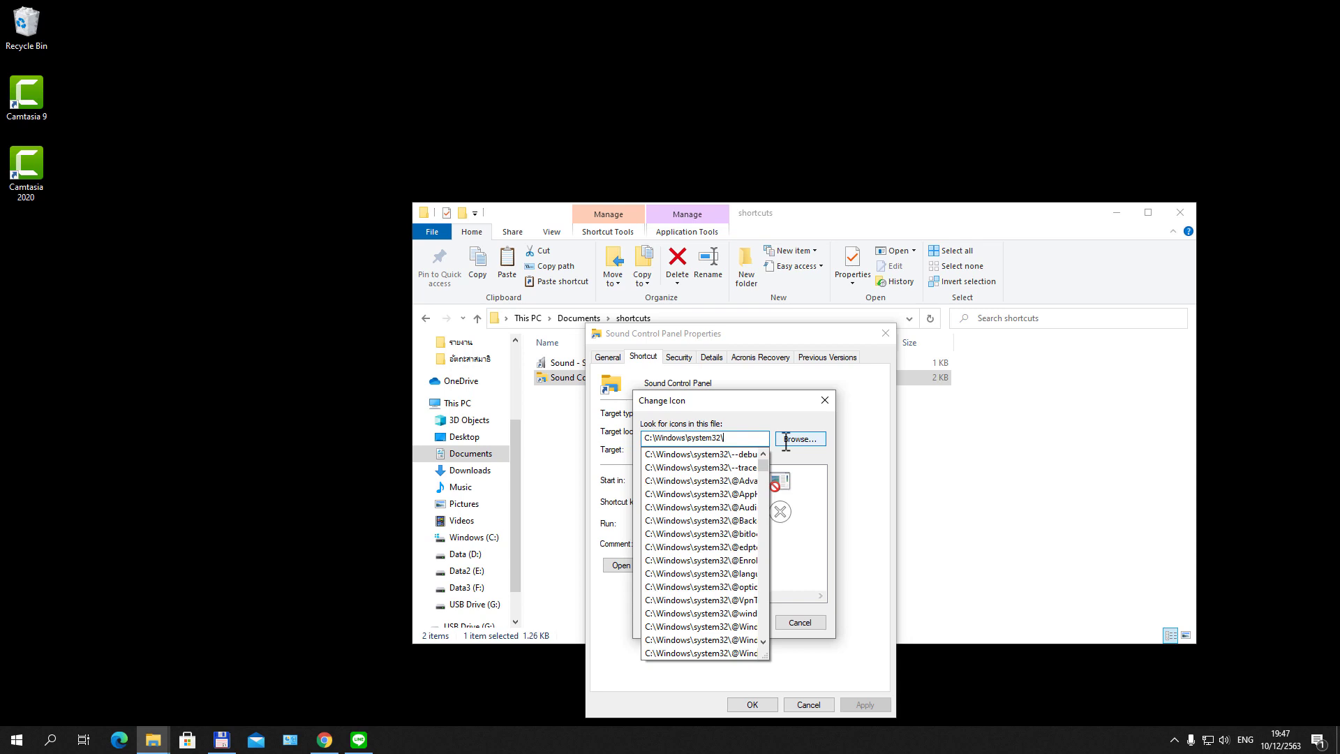
text(mmsys)
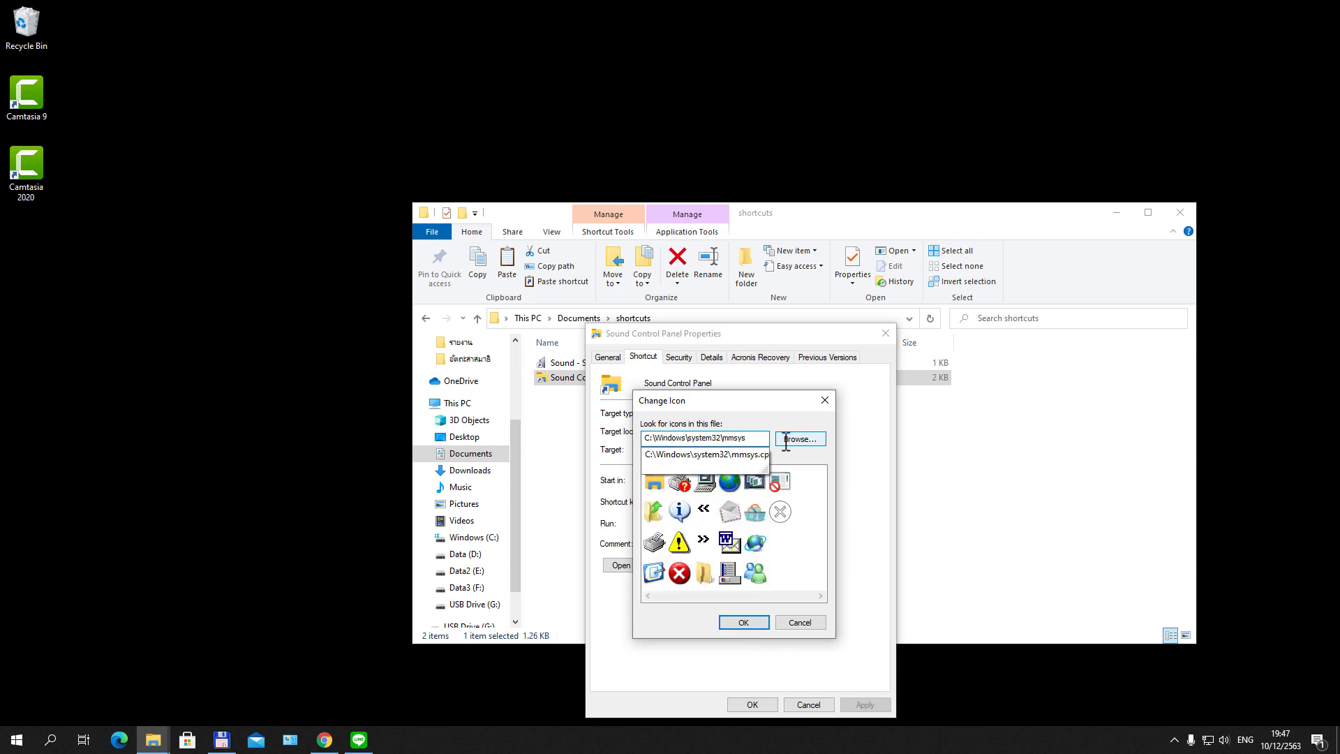
text(.cpl)
key(Tab)
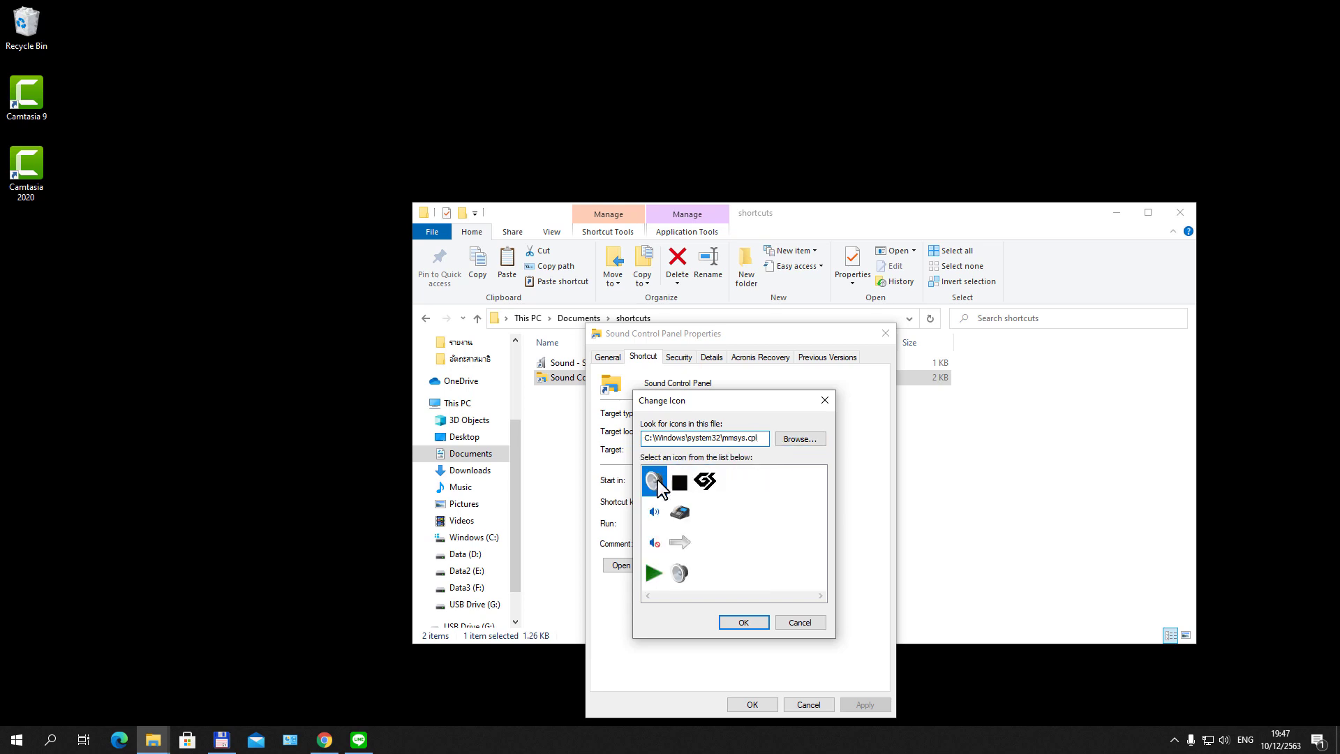
Accept the first speaker icon for the Sound Control Panel shortcut, apply the change and close its properties.
click(728, 624)
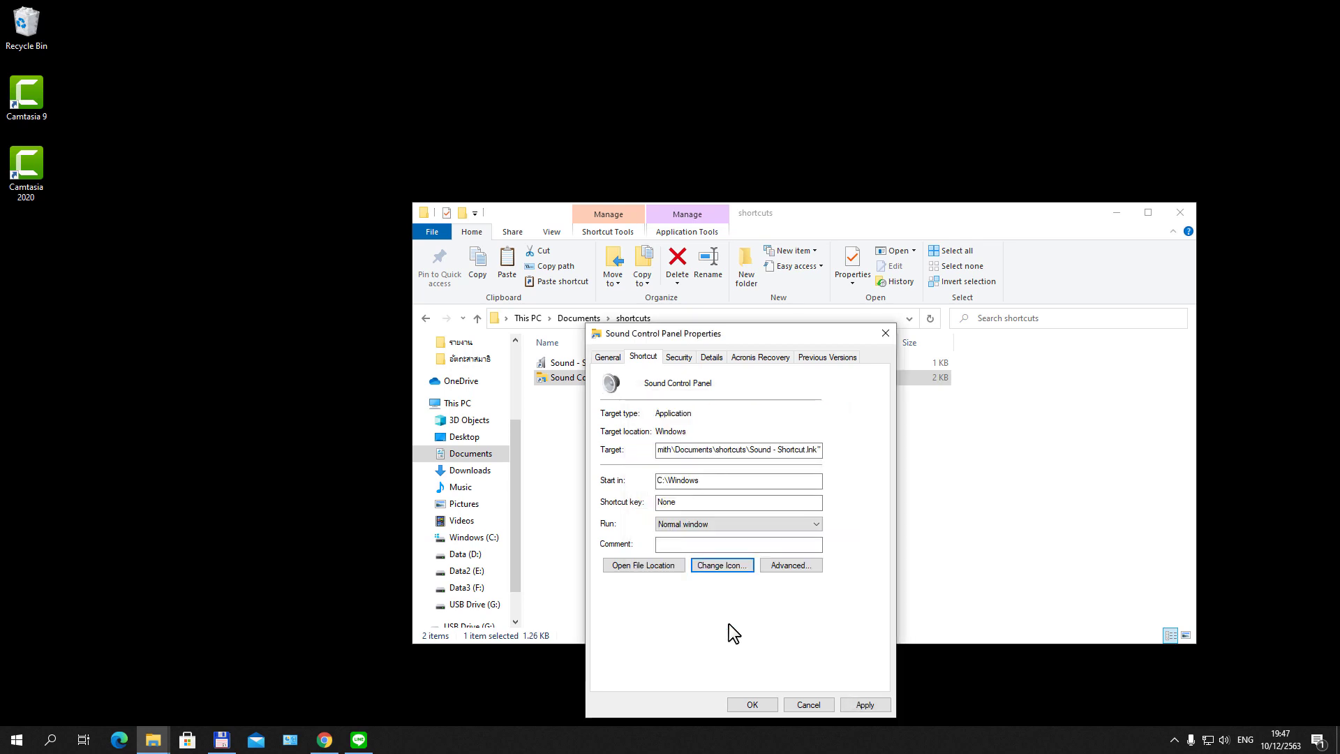
click(858, 700)
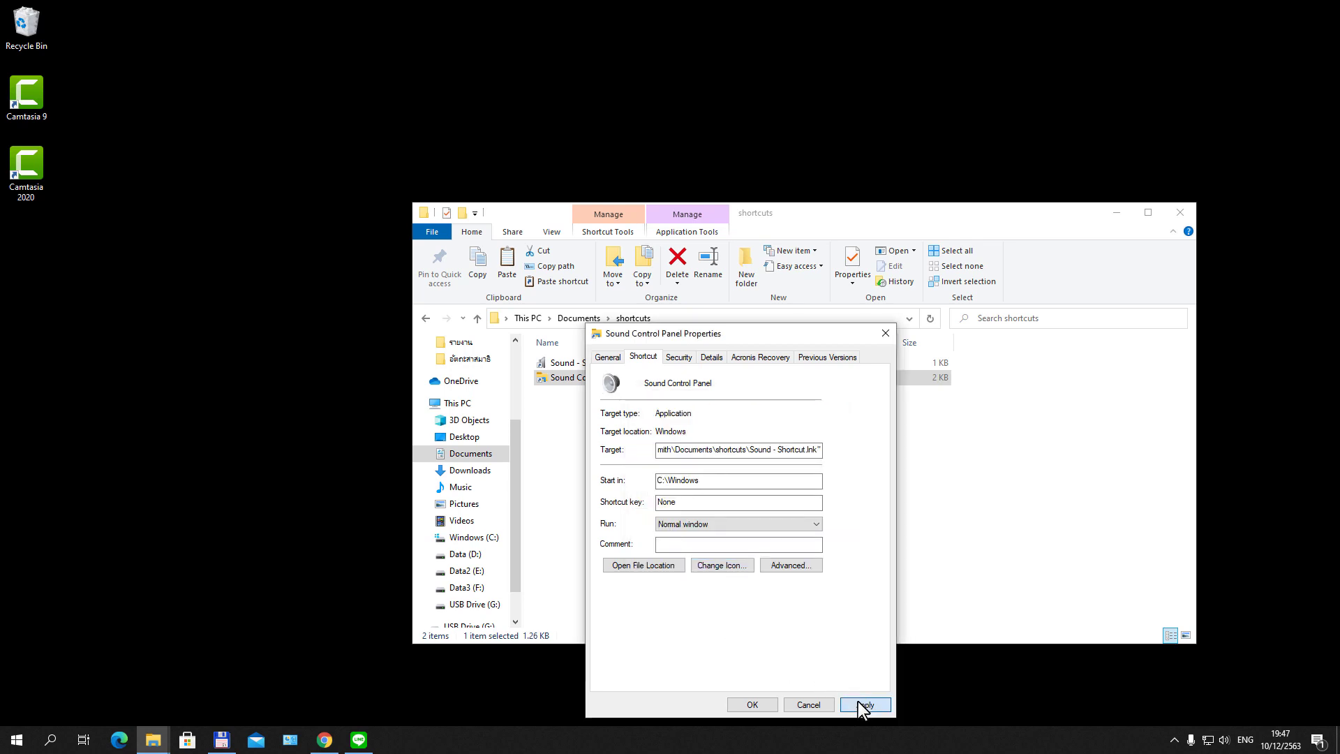
click(746, 703)
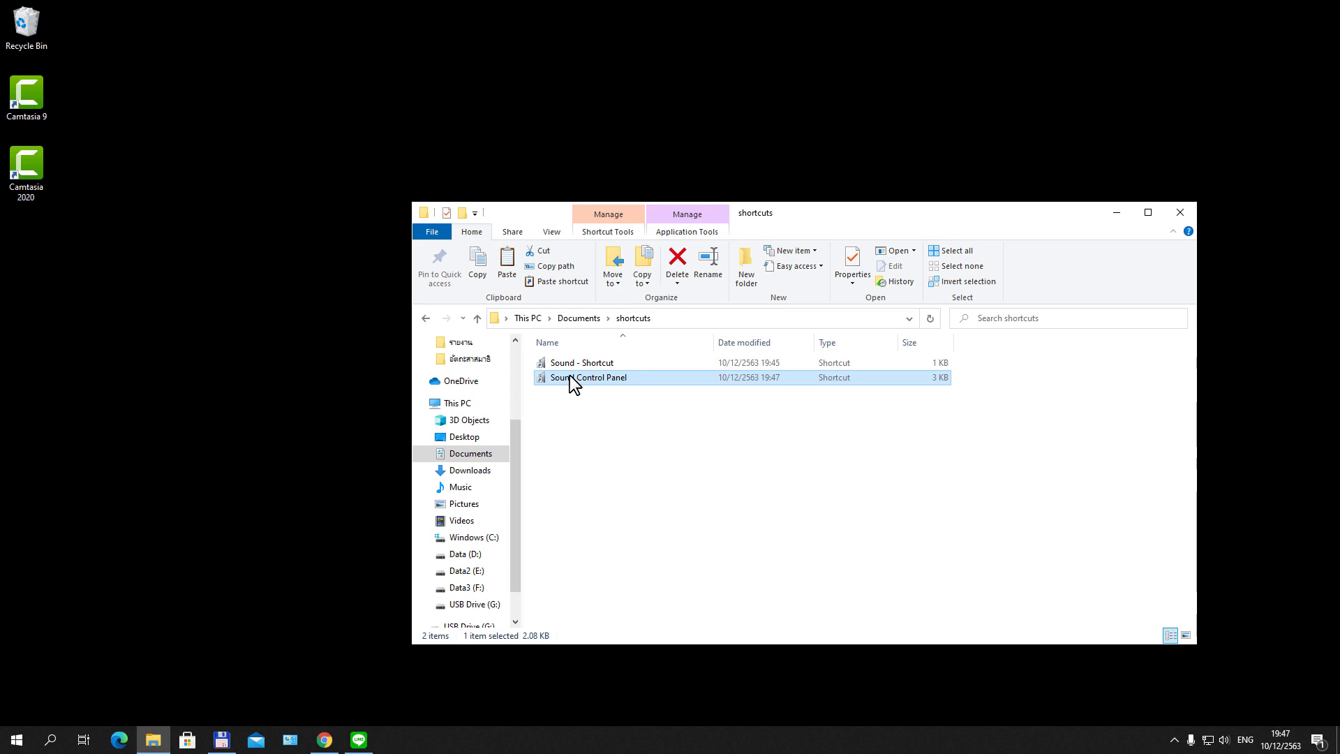
Pin the Sound Control Panel shortcut to the taskbar, and test it by opening and closing the Sound dialog.
drag(569, 376, 392, 740)
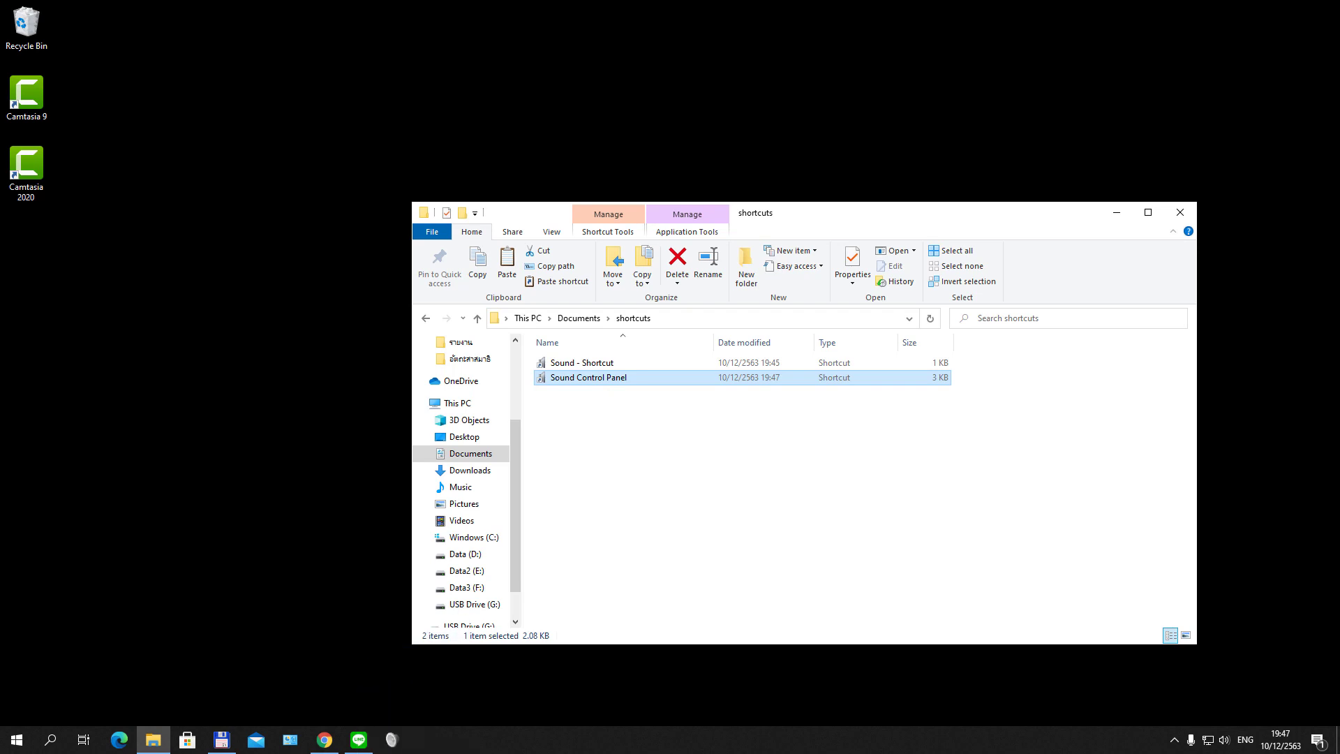
click(392, 739)
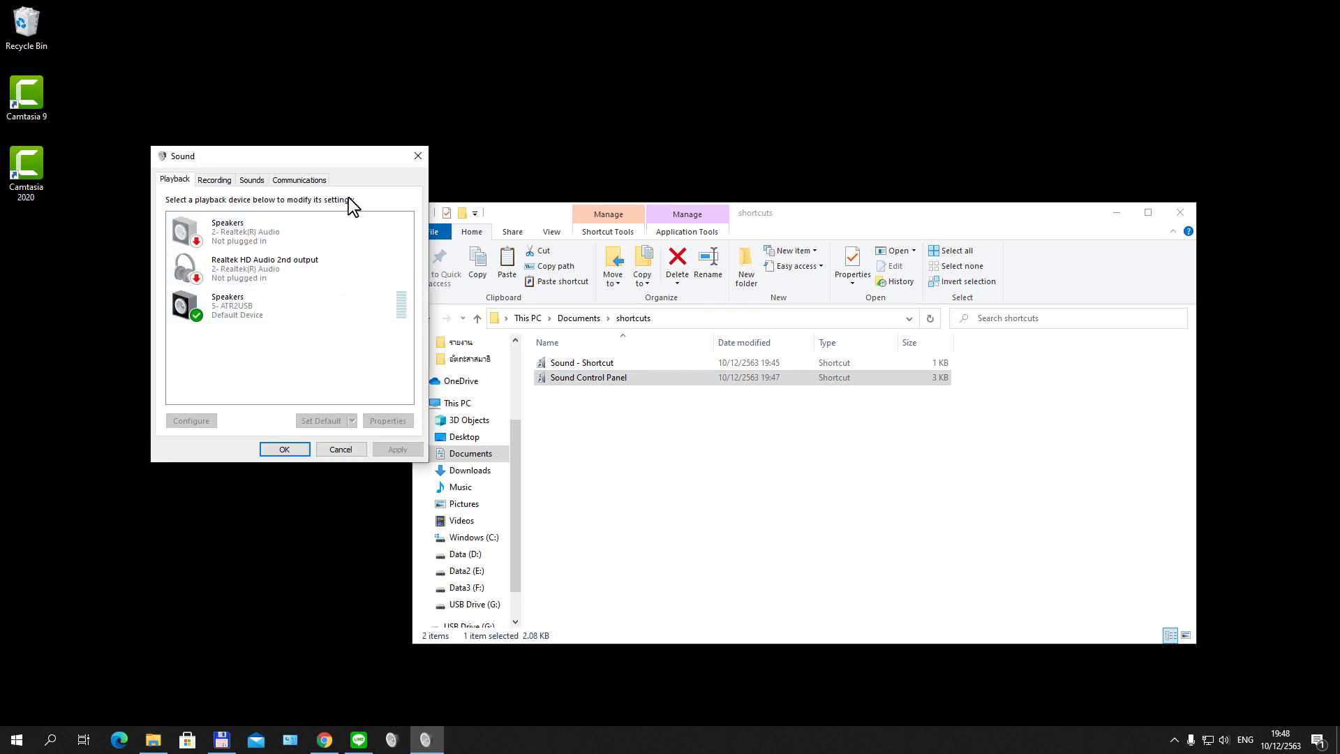
drag(369, 159, 442, 164)
click(463, 156)
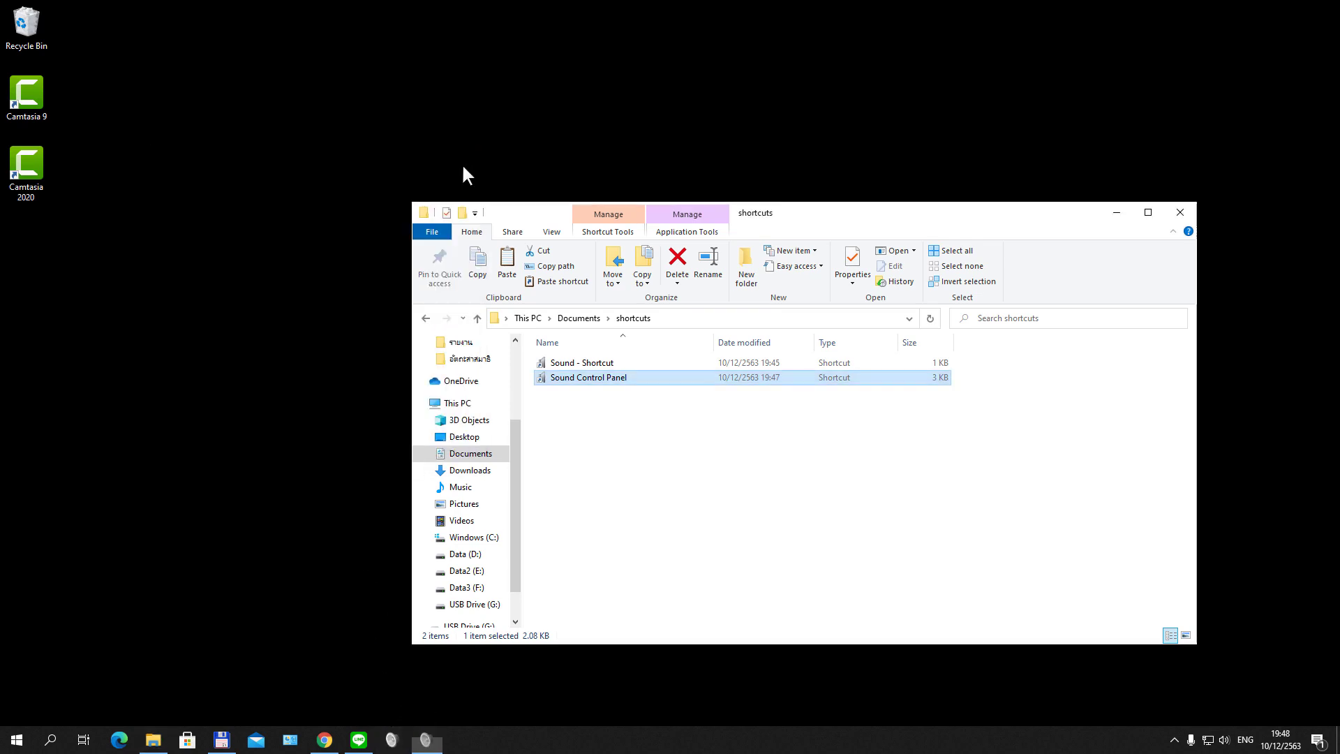
click(609, 452)
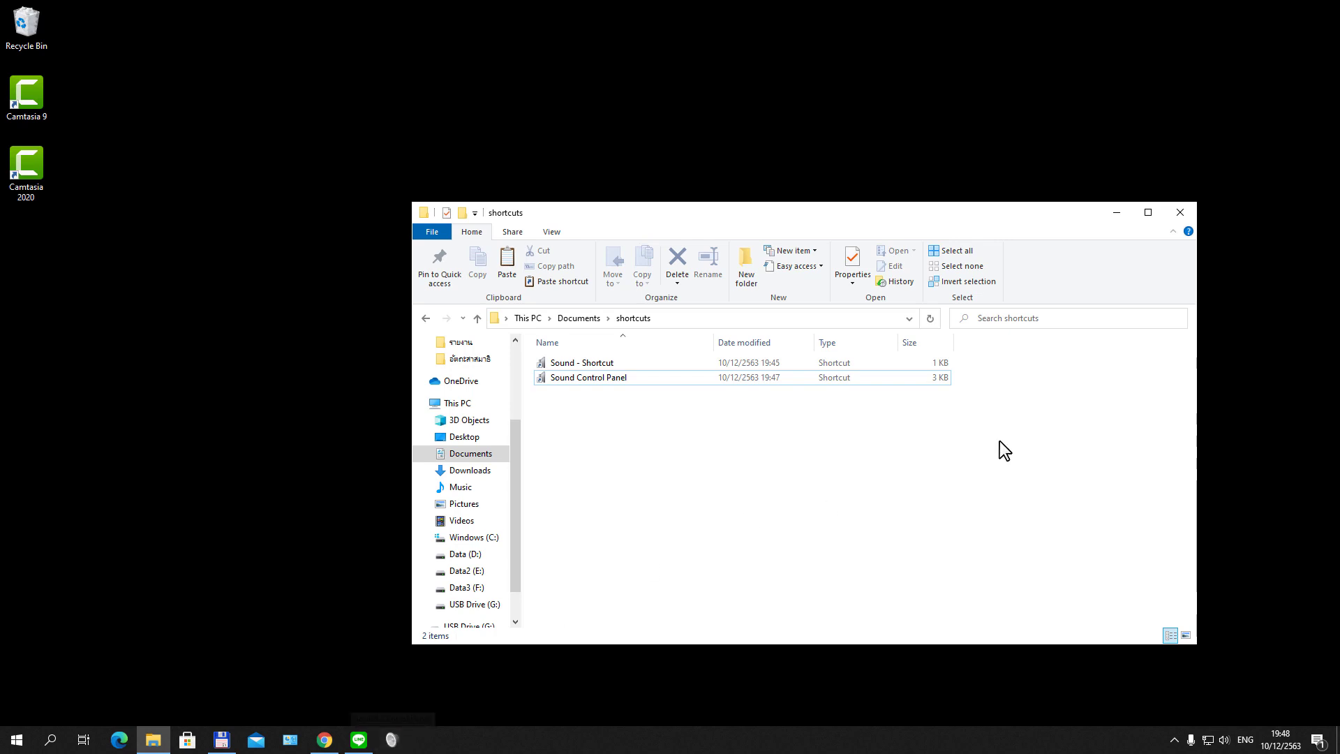
Close the shortcuts folder window, and open the Sound dialog again from the pinned taskbar shortcut before cancelling it.
click(1181, 214)
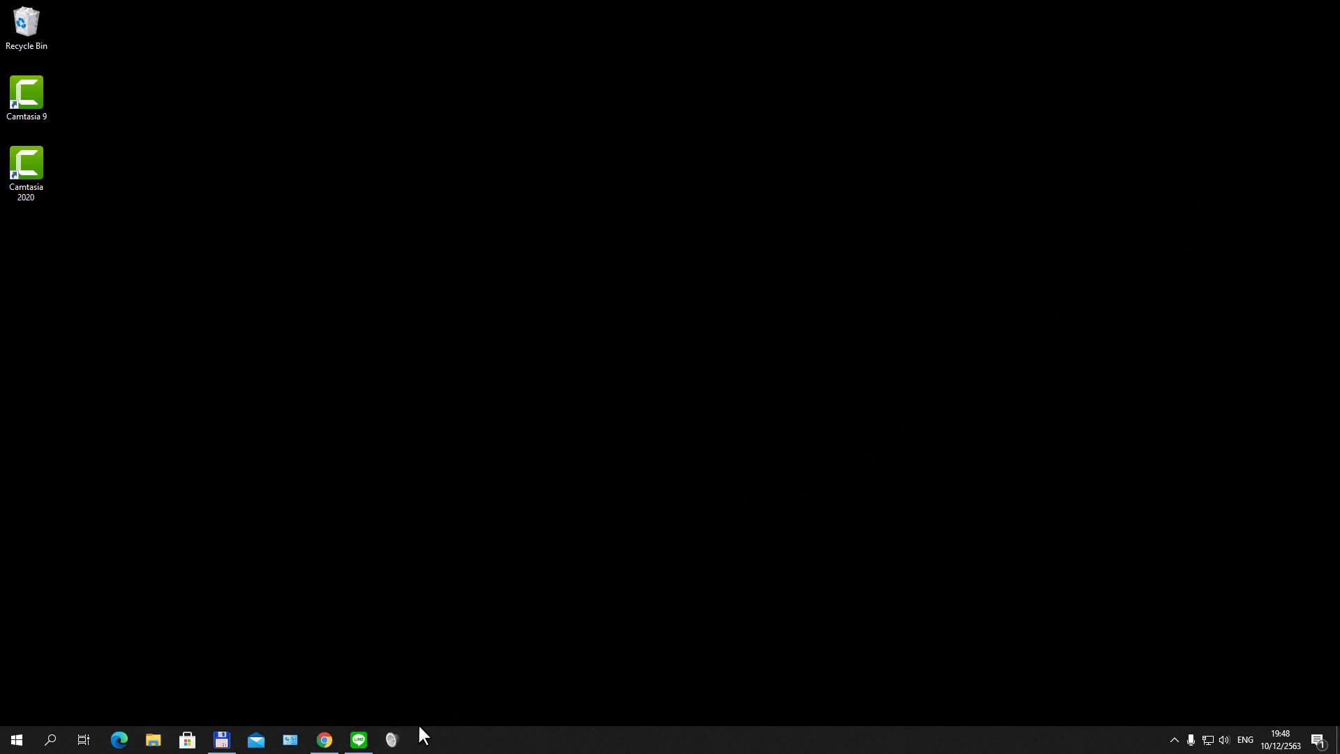
click(391, 738)
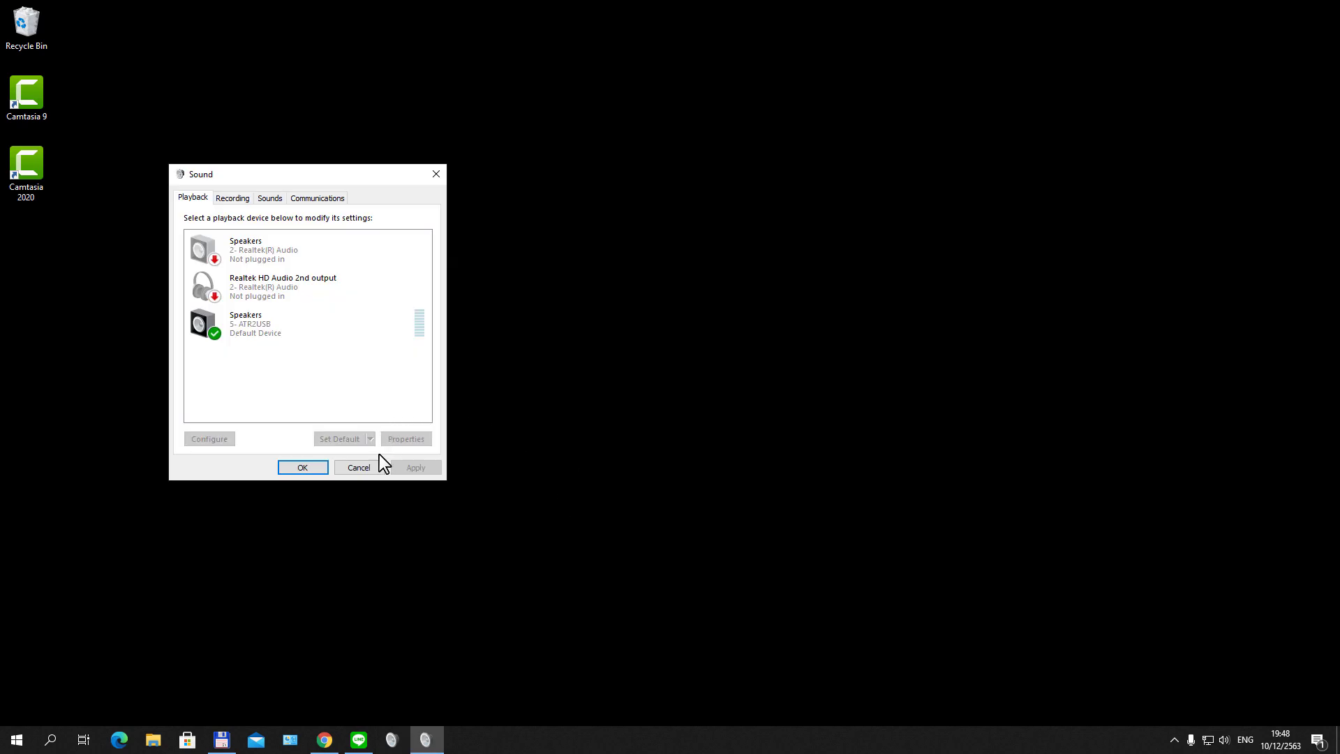
click(371, 467)
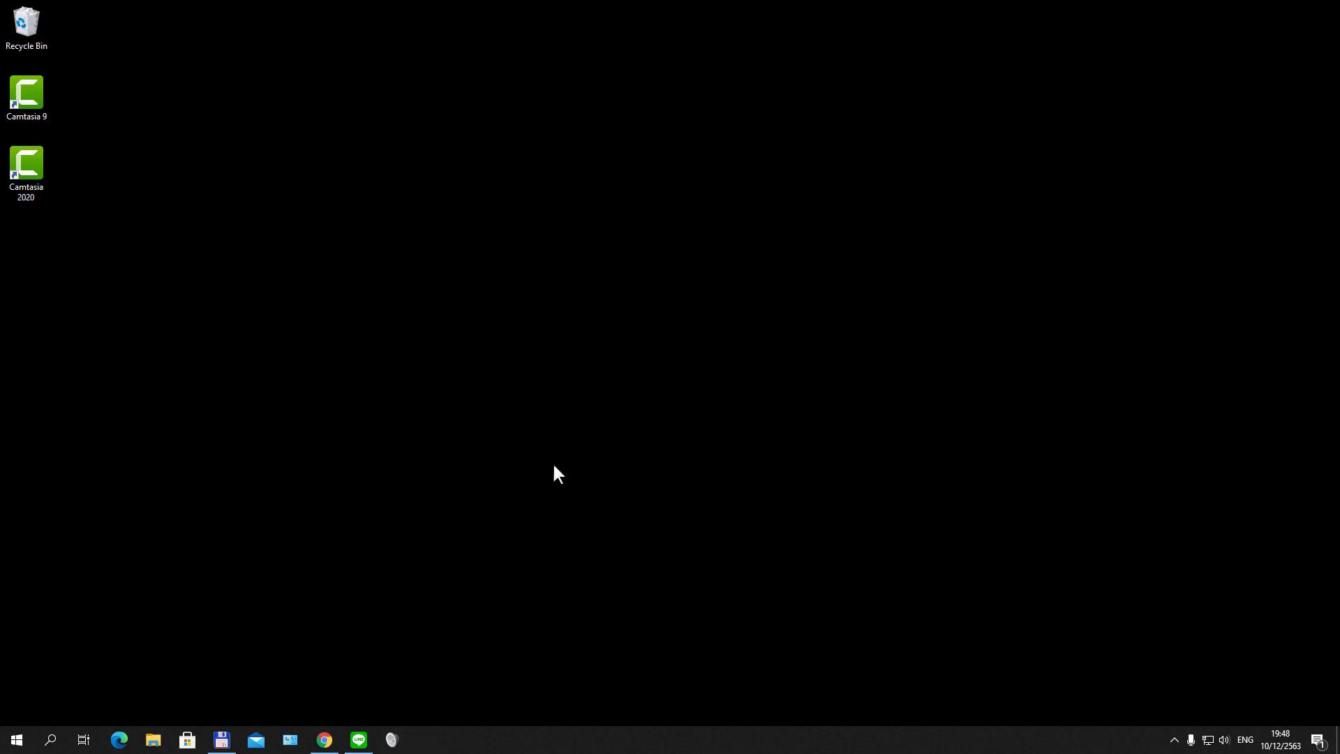